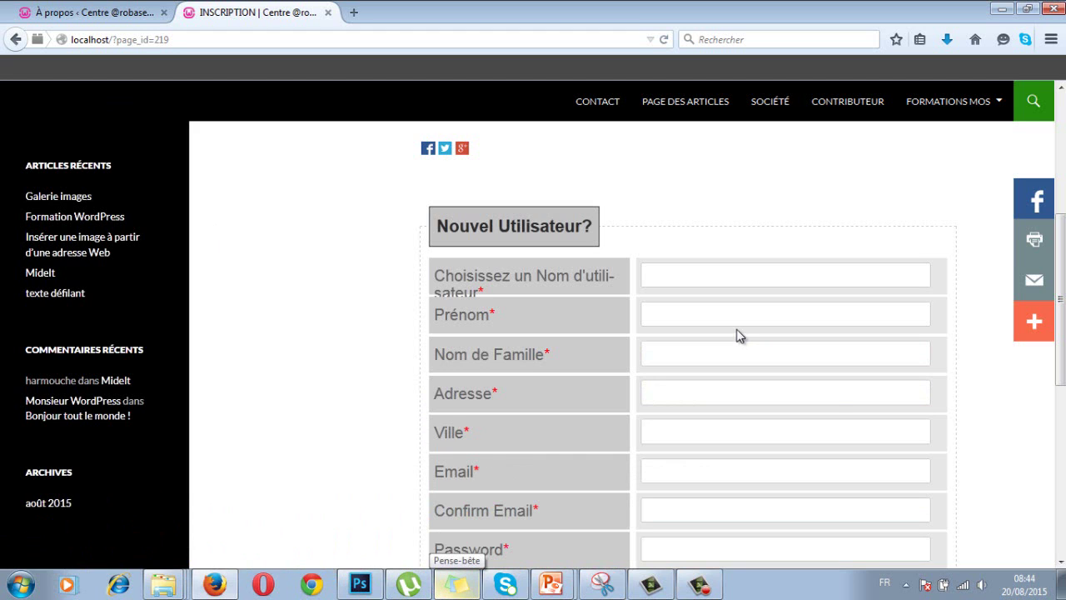
- Scroll the registration form down to the INSCRIPTION button, then switch to the admin's 'À propos' welcome-page tab
{"action": "scroll", "coordinate": [1064, 312], "scroll_direction": "down", "scroll_amount": 2}
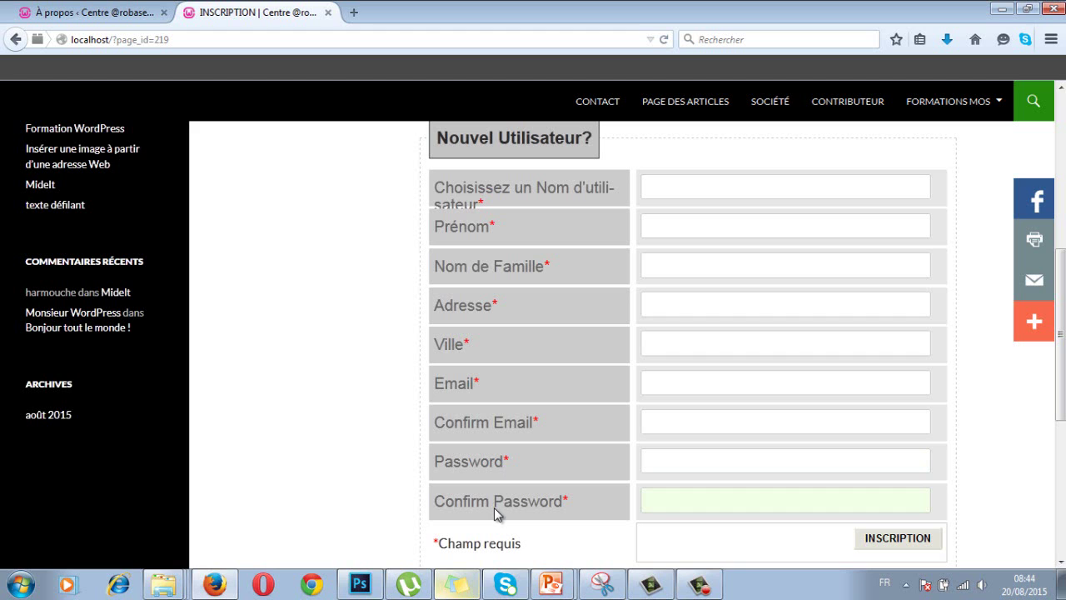
{"action": "left_click", "coordinate": [98, 20]}
- Go to Réglages > WP-Members, open the Champs tab, and scroll to the Password and Confirm Password rows
{"action": "mouse_move", "coordinate": [67, 451]}
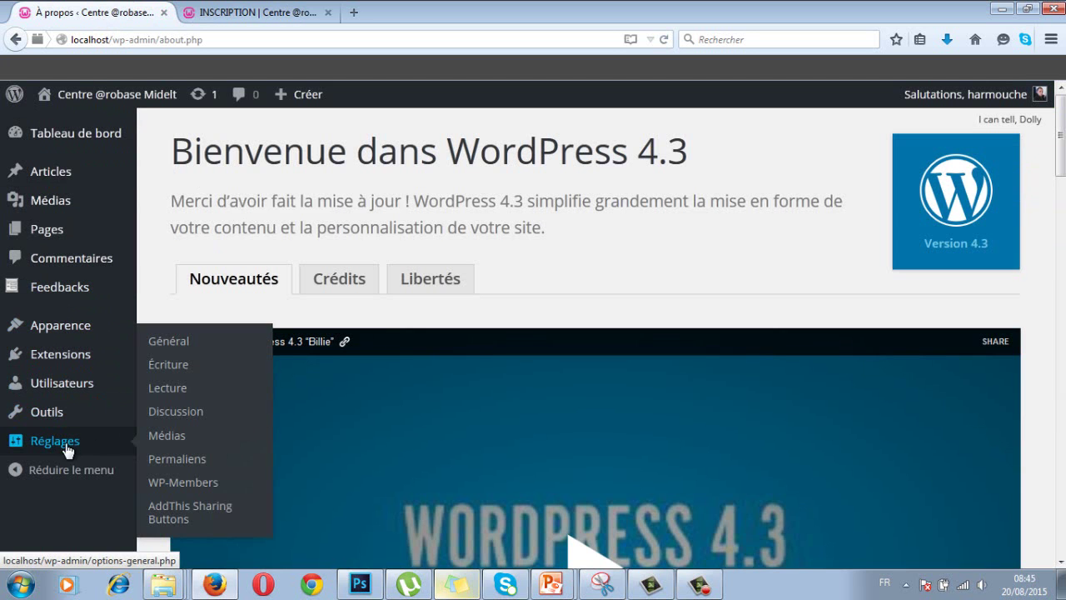
{"action": "left_click", "coordinate": [187, 490]}
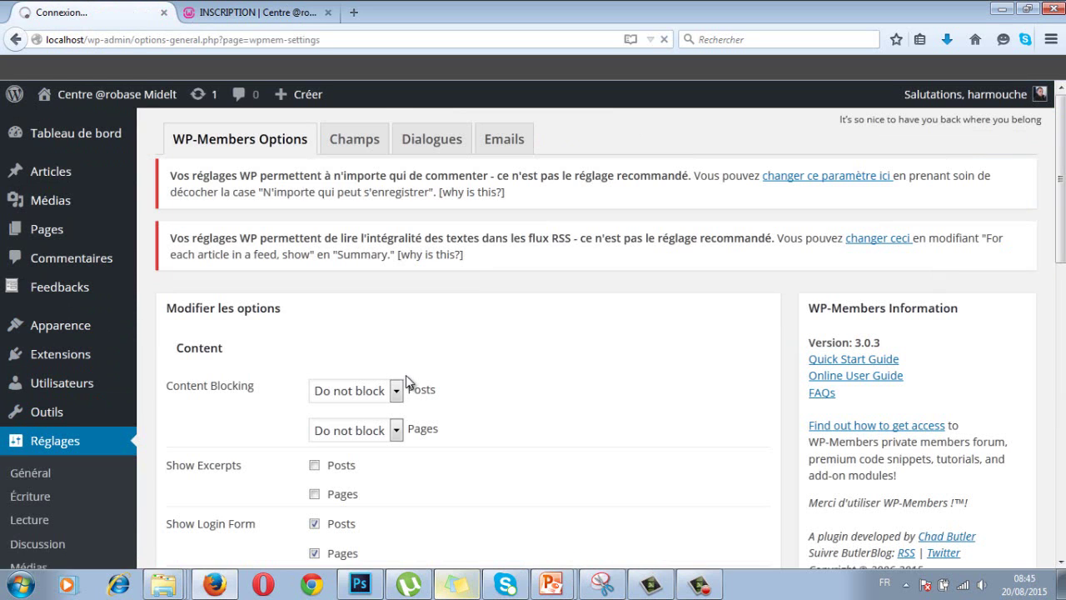
{"action": "left_click", "coordinate": [349, 143]}
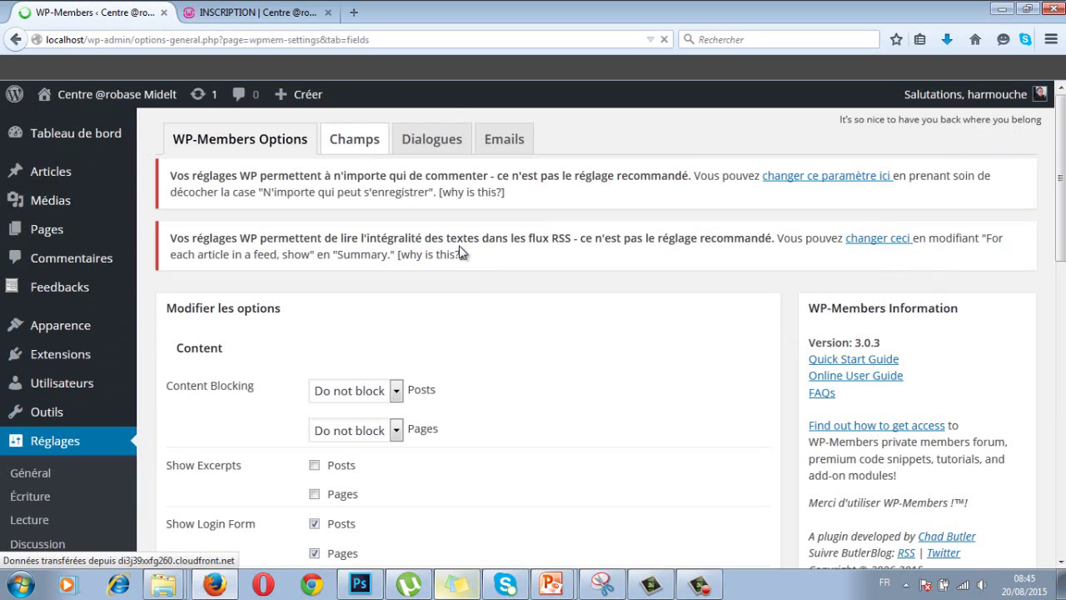
{"action": "scroll", "coordinate": [1057, 143], "scroll_direction": "down", "scroll_amount": 1}
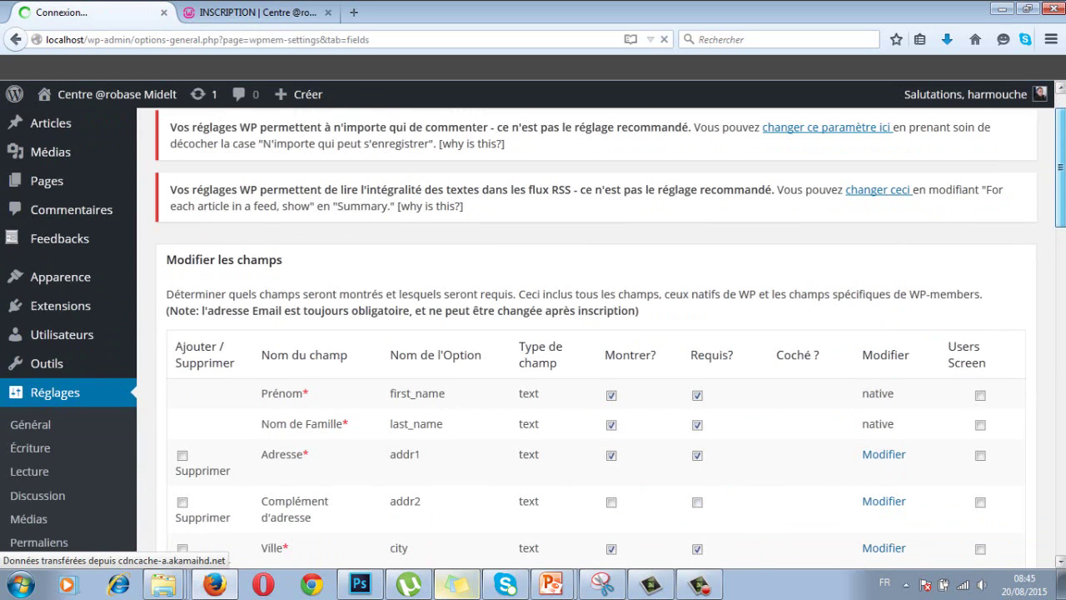
{"action": "scroll", "coordinate": [1059, 183], "scroll_direction": "down", "scroll_amount": 2}
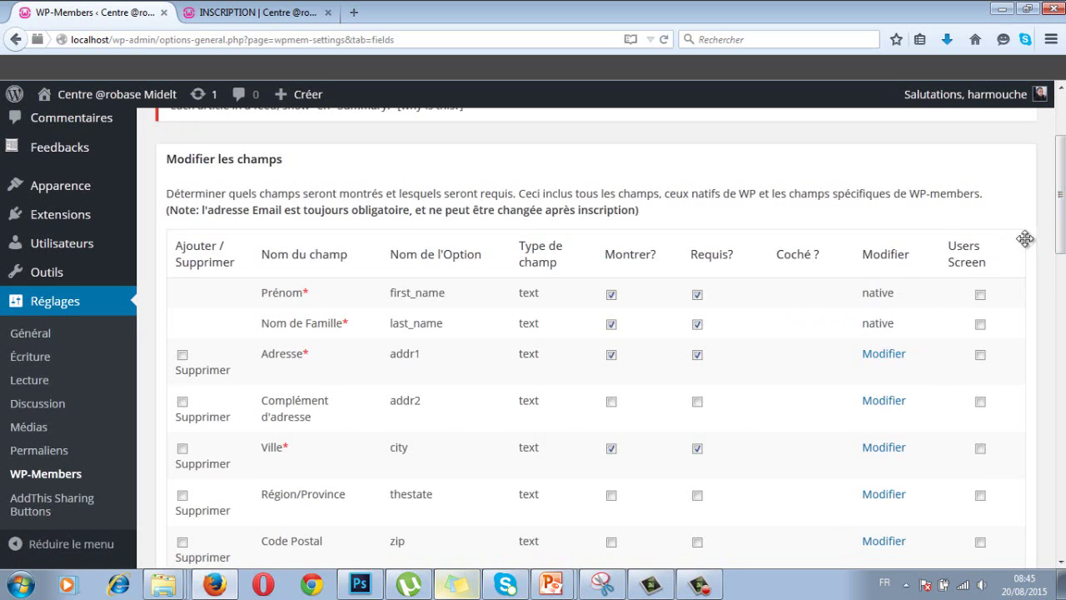
{"action": "scroll", "coordinate": [1062, 190], "scroll_direction": "down", "scroll_amount": 2}
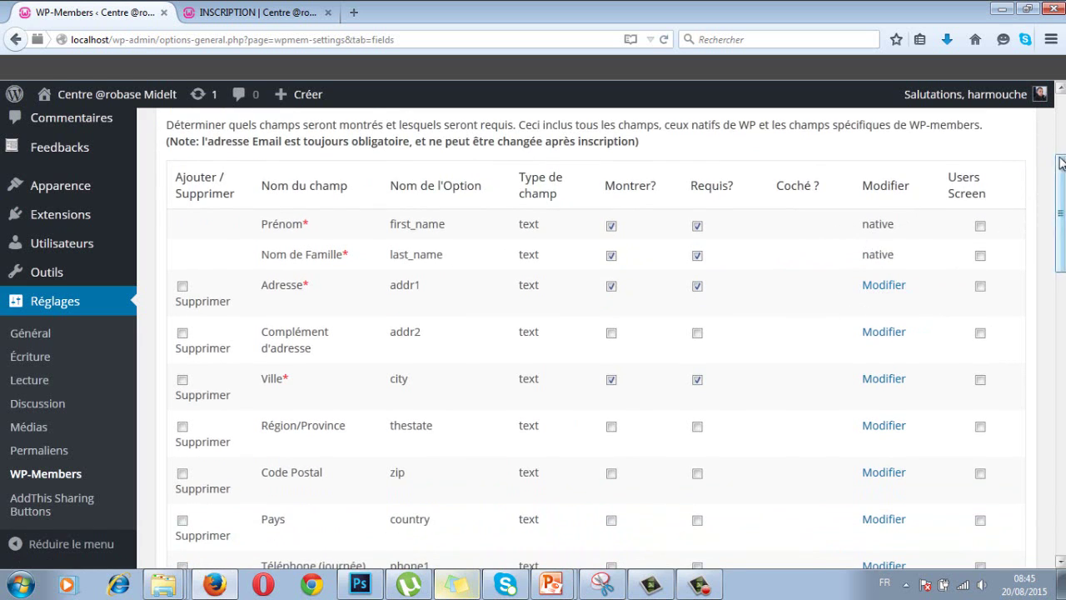
{"action": "left_click_drag", "start_coordinate": [1061, 164], "coordinate": [1062, 281]}
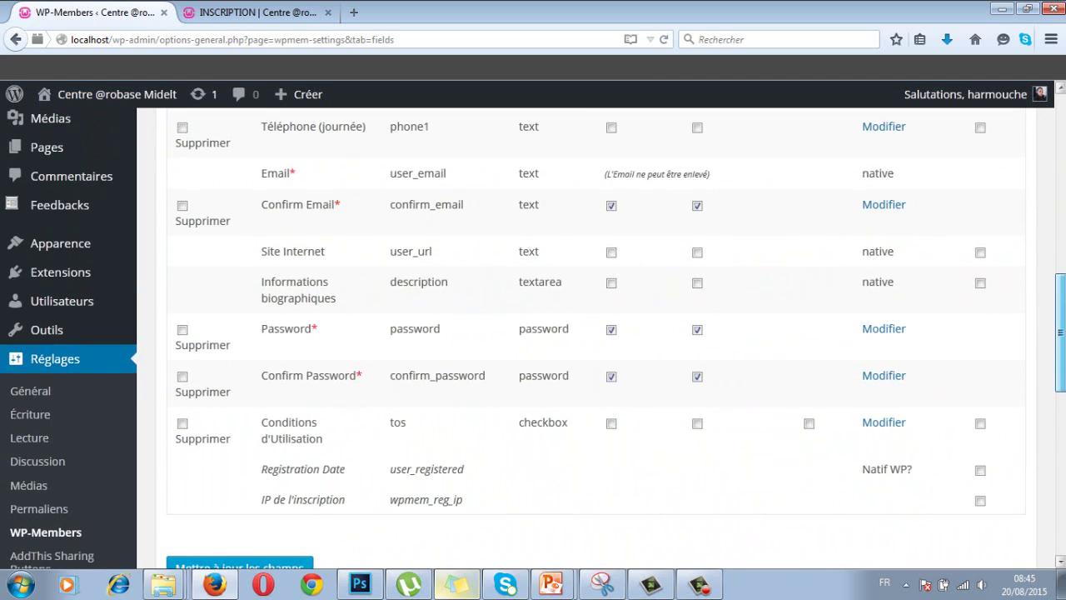
- Rename the Password field to 'Mot de passe' and save it with Edit Field
{"action": "left_click", "coordinate": [884, 330]}
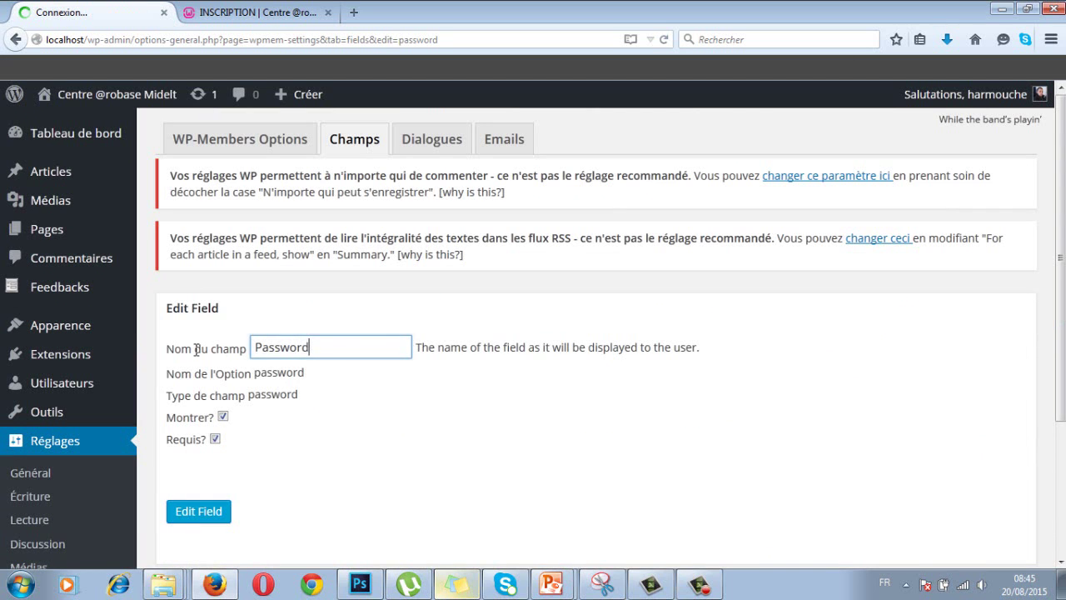
{"action": "left_click_drag", "start_coordinate": [333, 346], "coordinate": [177, 340]}
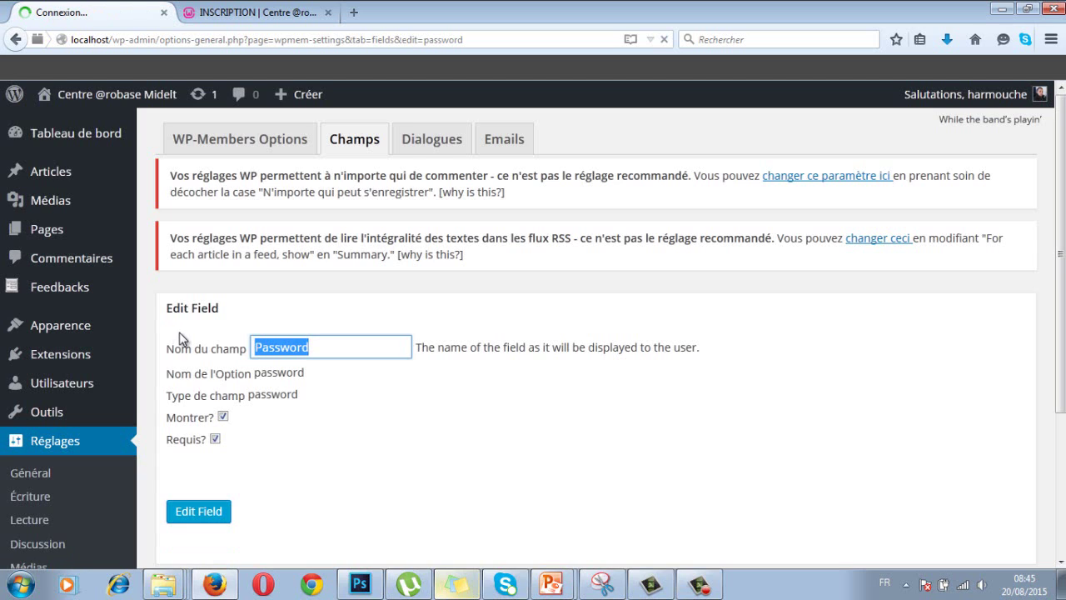
{"action": "type", "text": "Mot de"}
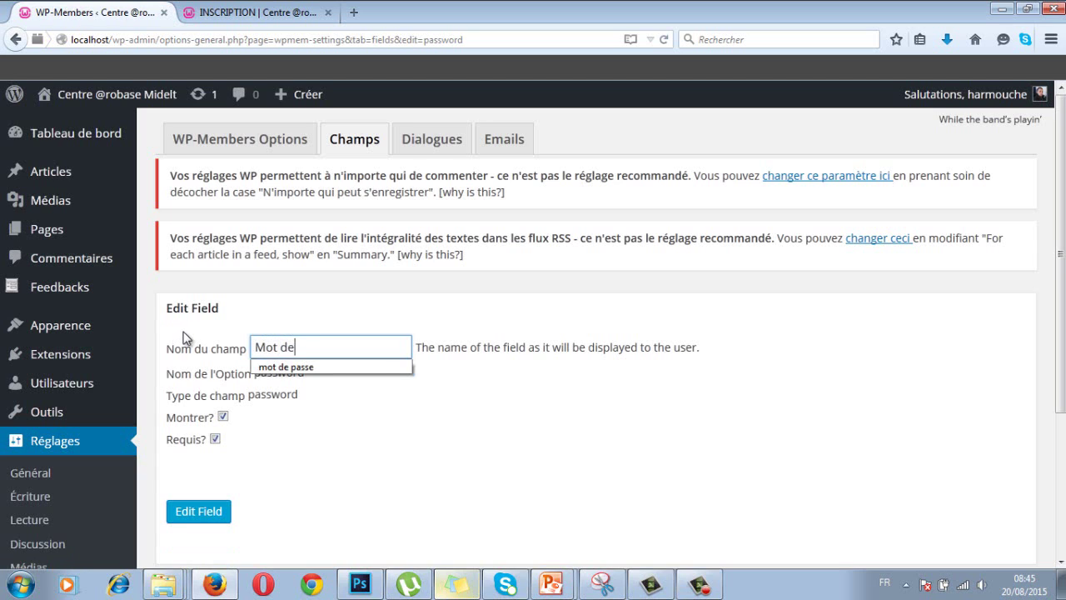
{"action": "type", "text": " passe"}
{"action": "left_click", "coordinate": [194, 510]}
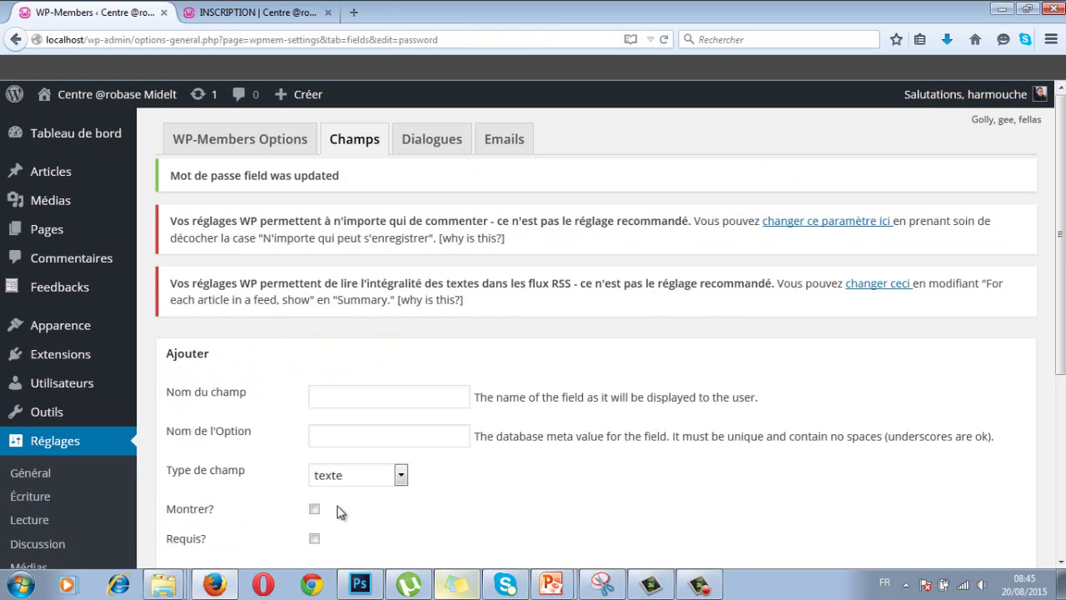
- Return to the Champs list of registration fields
{"action": "left_click", "coordinate": [364, 145]}
{"action": "scroll", "coordinate": [470, 394], "scroll_direction": "down", "scroll_amount": 5}
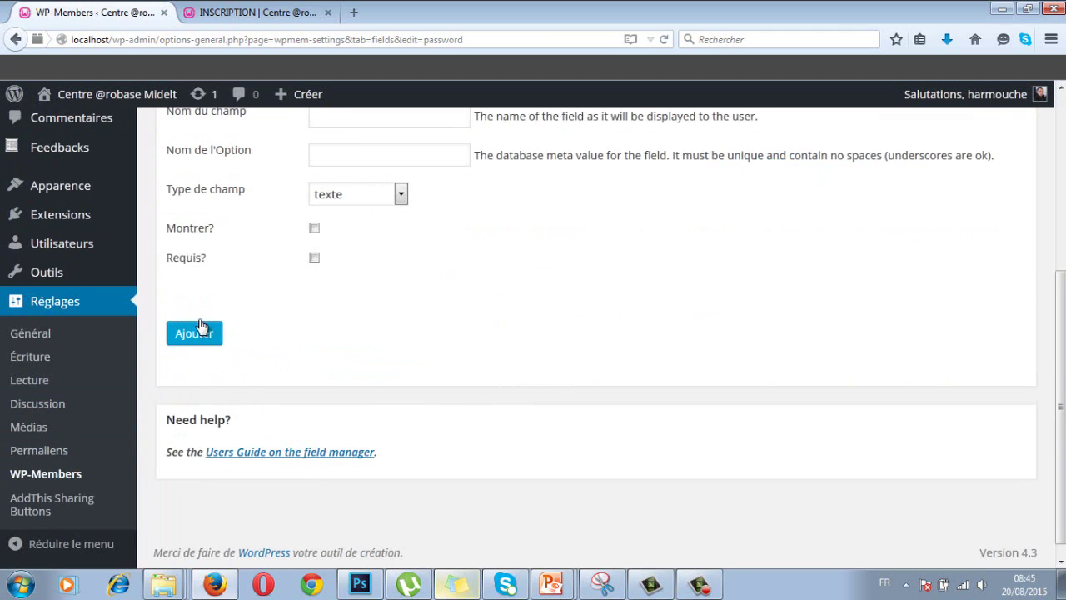
{"action": "scroll", "coordinate": [433, 414], "scroll_direction": "up", "scroll_amount": 3}
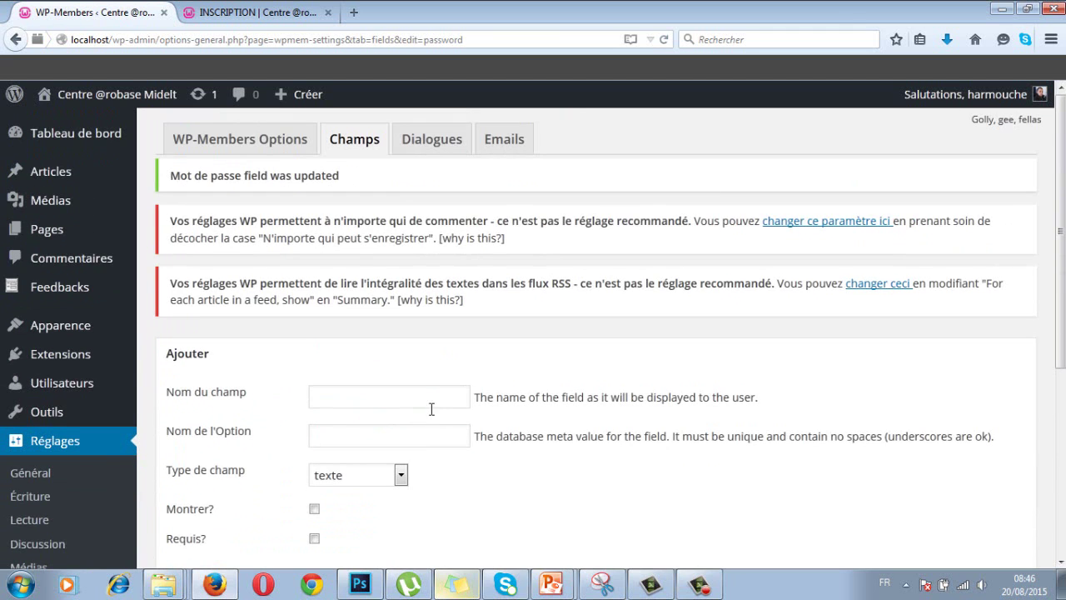
{"action": "left_click", "coordinate": [15, 38]}
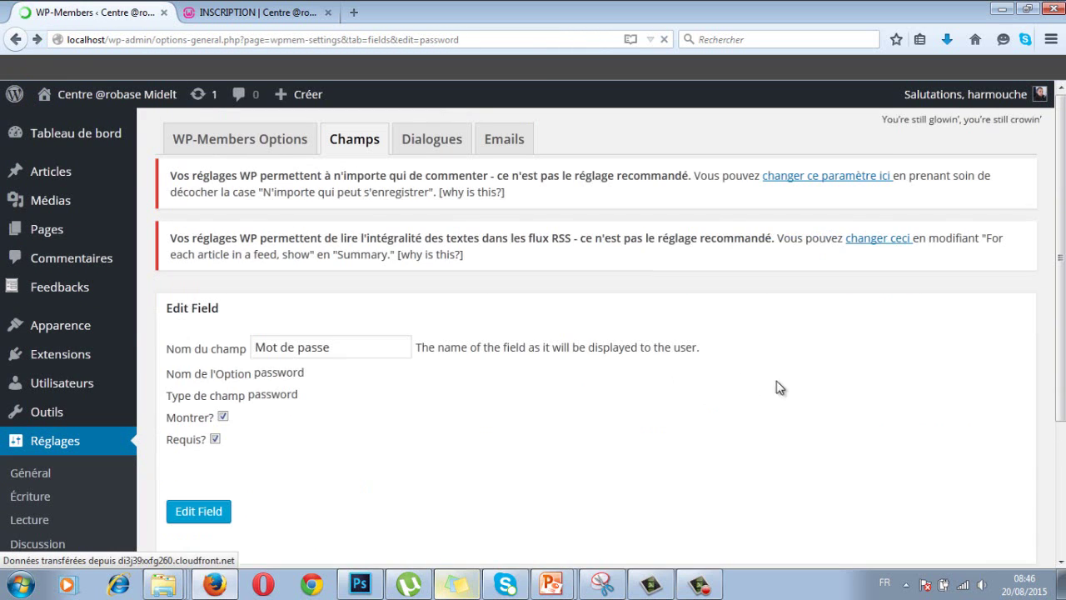
{"action": "left_click", "coordinate": [369, 143]}
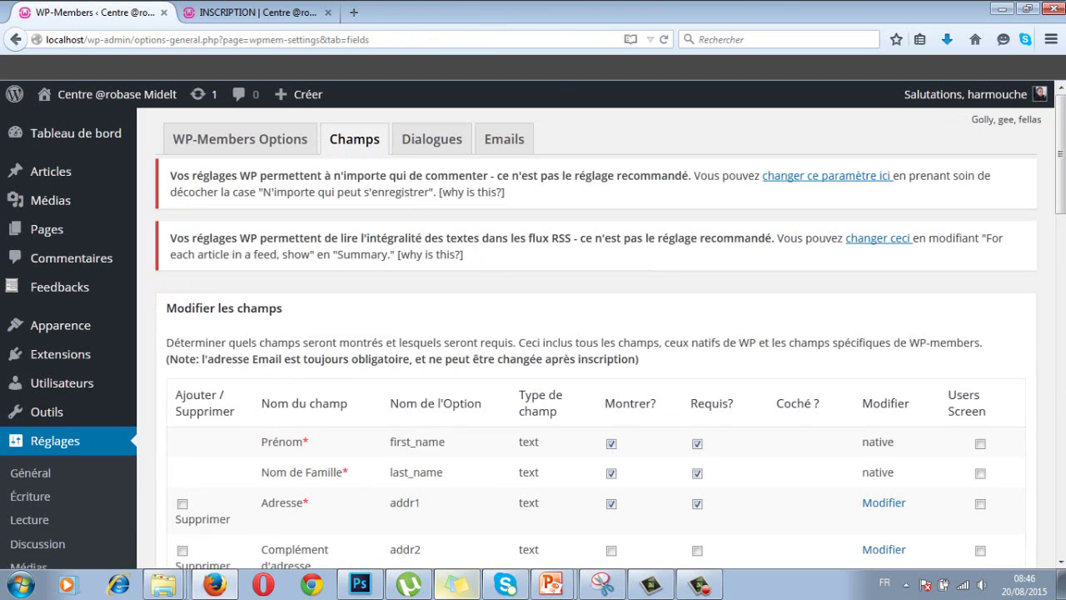
- Rename Confirm Password to 'Confirmer Mot de passe', save it, then reload the INSCRIPTION tab
{"action": "left_click_drag", "start_coordinate": [1061, 166], "coordinate": [1062, 342]}
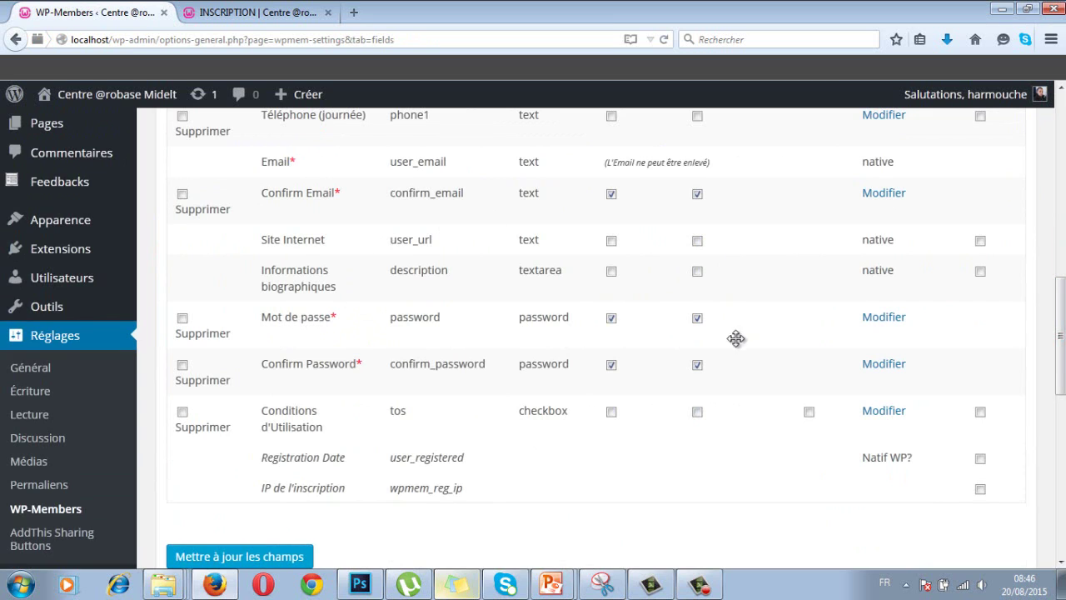
{"action": "left_click", "coordinate": [886, 364]}
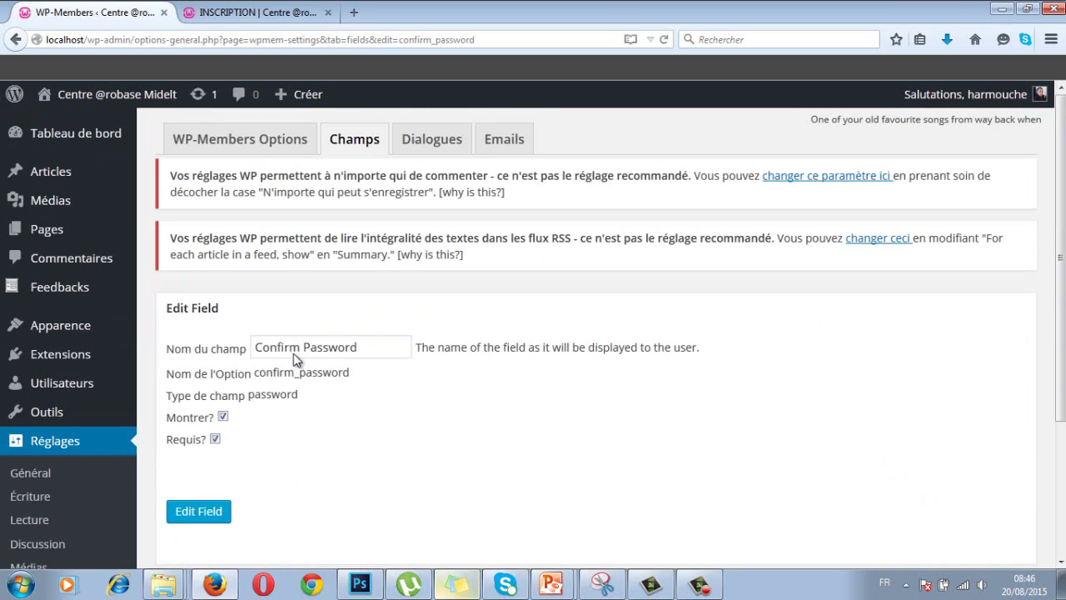
{"action": "left_click", "coordinate": [301, 348]}
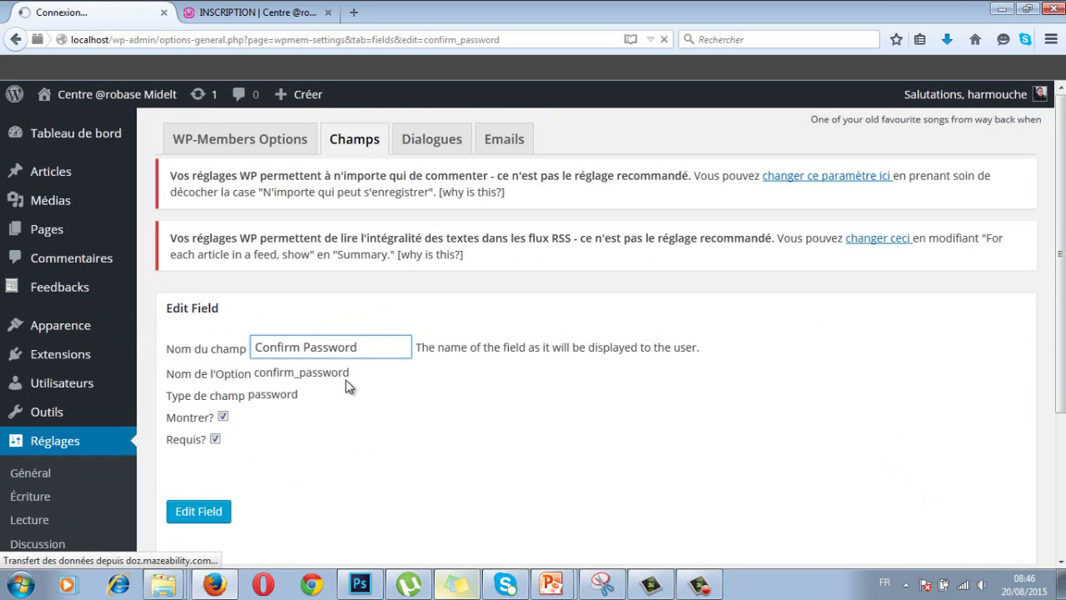
{"action": "type", "text": "er"}
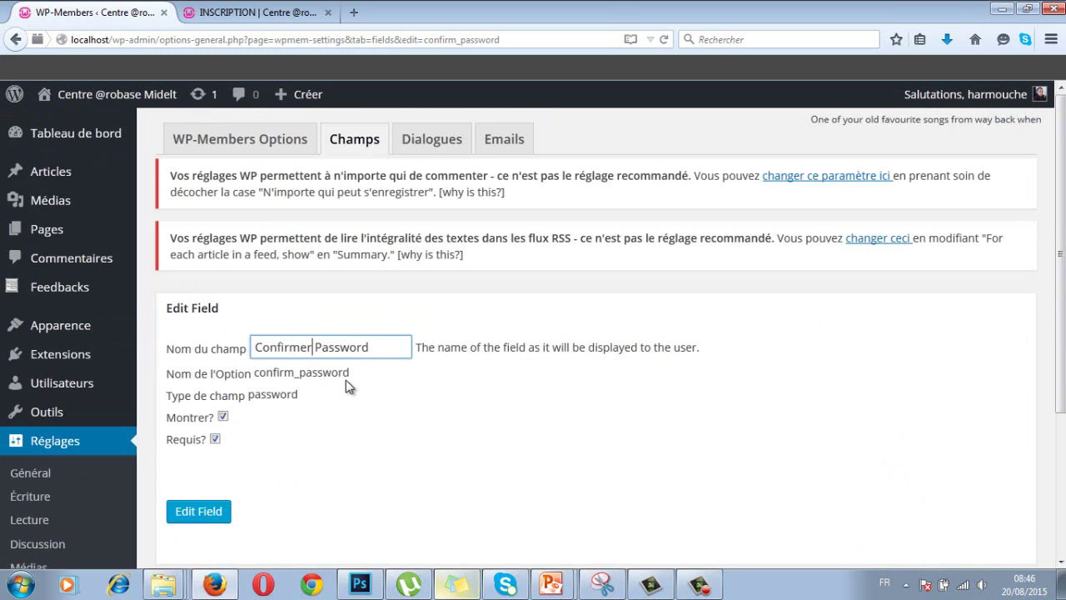
{"action": "key", "text": "BackSpace"}
{"action": "key", "text": "BackSpace"}
{"action": "key", "text": "BackSpace"}
{"action": "key", "text": "BackSpace"}
{"action": "key", "text": "BackSpace"}
{"action": "key", "text": "BackSpace"}
{"action": "type", "text": "Mot de "}
{"action": "type", "text": "pas"}
{"action": "left_click", "coordinate": [221, 510]}
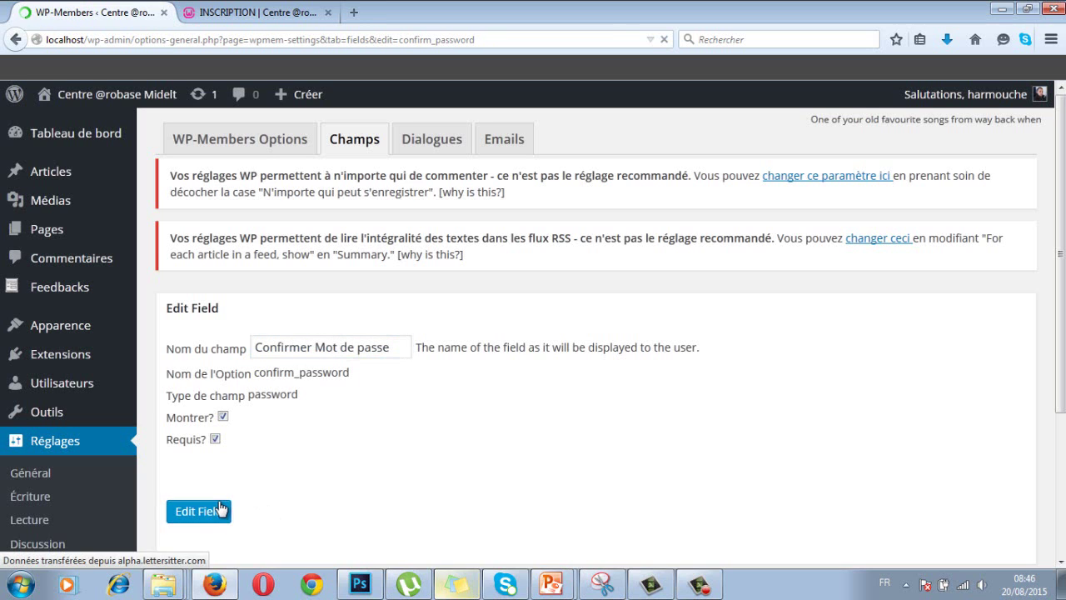
{"action": "left_click", "coordinate": [266, 23]}
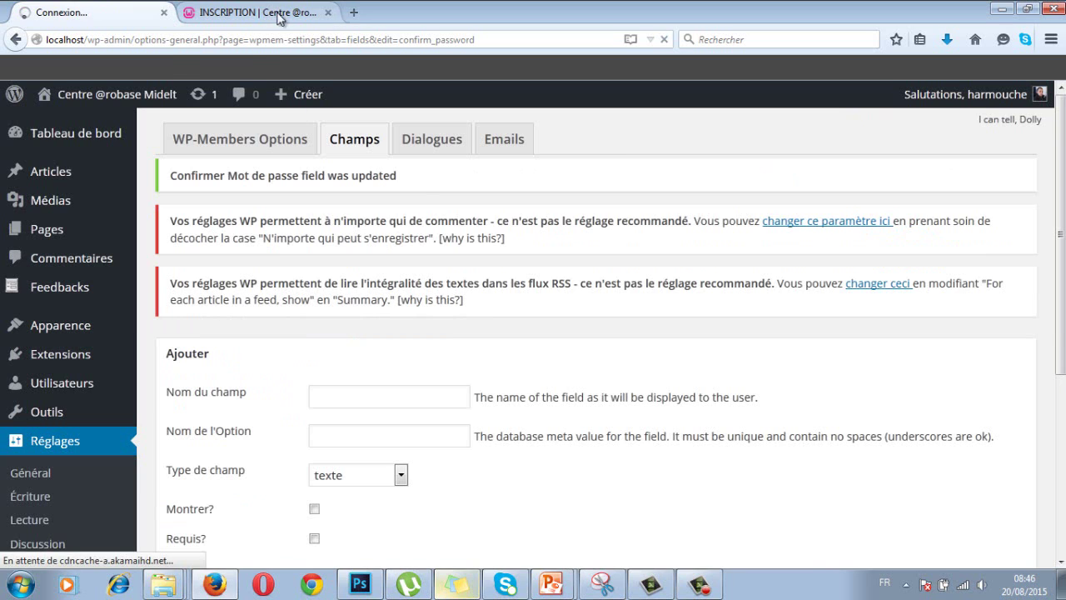
{"action": "left_click", "coordinate": [165, 39]}
- Log out with Déconnexion and open the INSCRIPTION form, scrolling down to its password fields
{"action": "key", "text": "Return"}
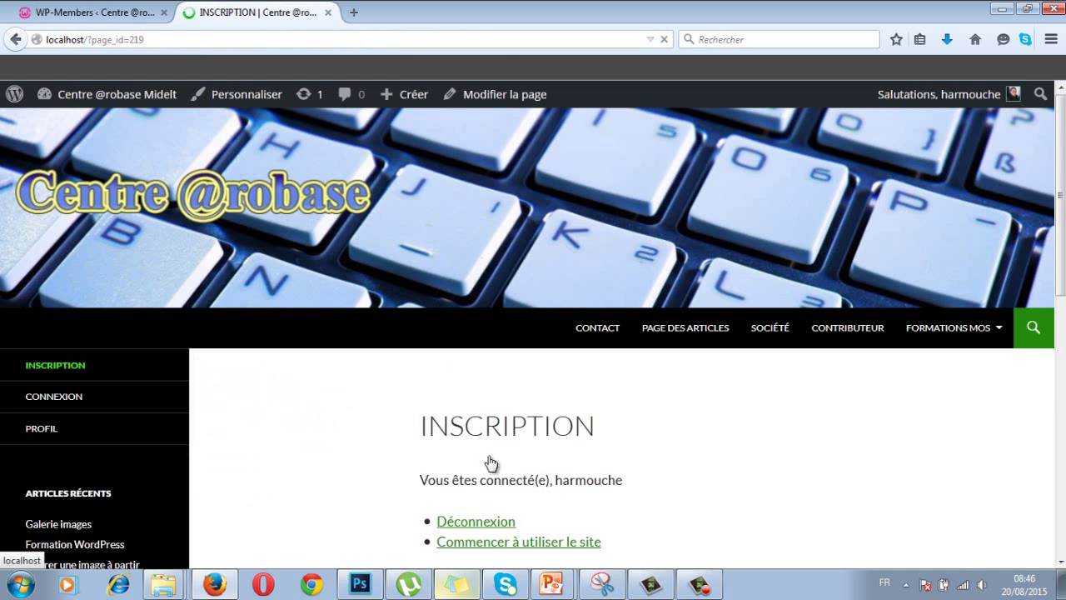
{"action": "left_click", "coordinate": [473, 544]}
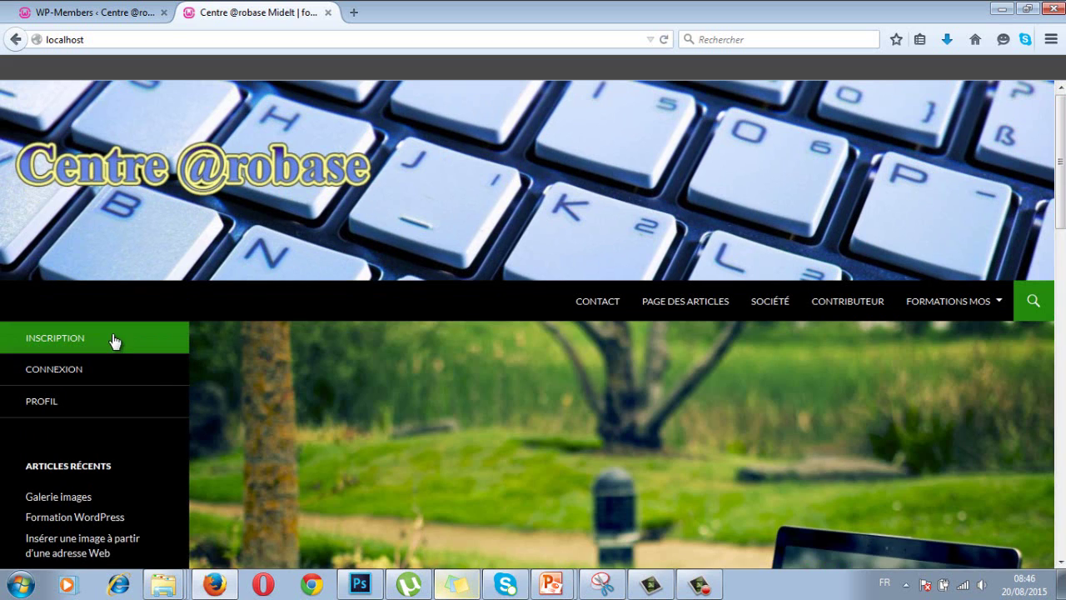
{"action": "left_click", "coordinate": [129, 347]}
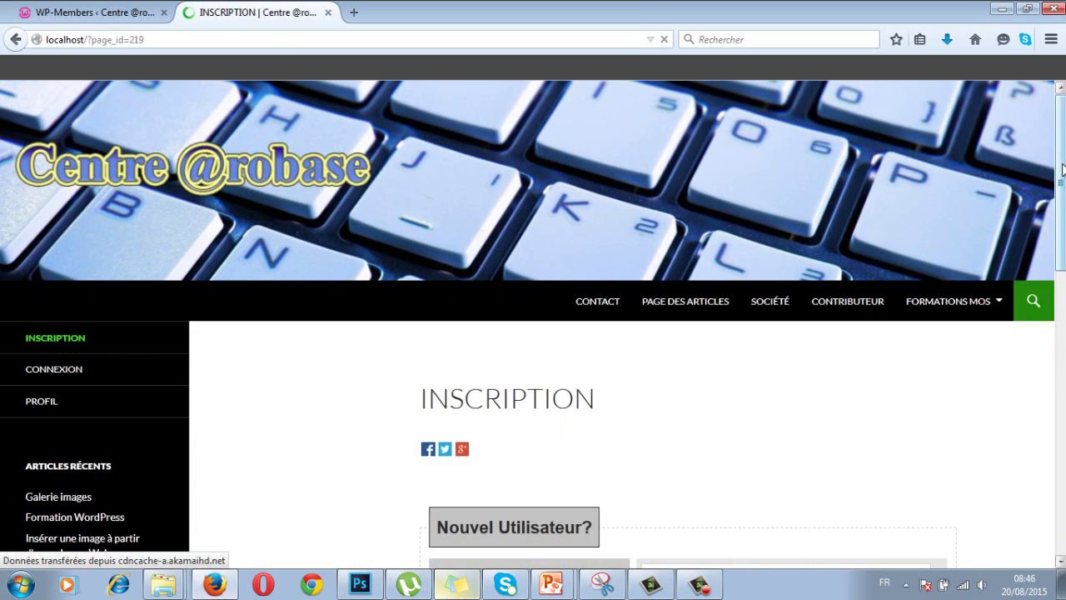
{"action": "scroll", "coordinate": [533, 333], "scroll_direction": "down", "scroll_amount": 5}
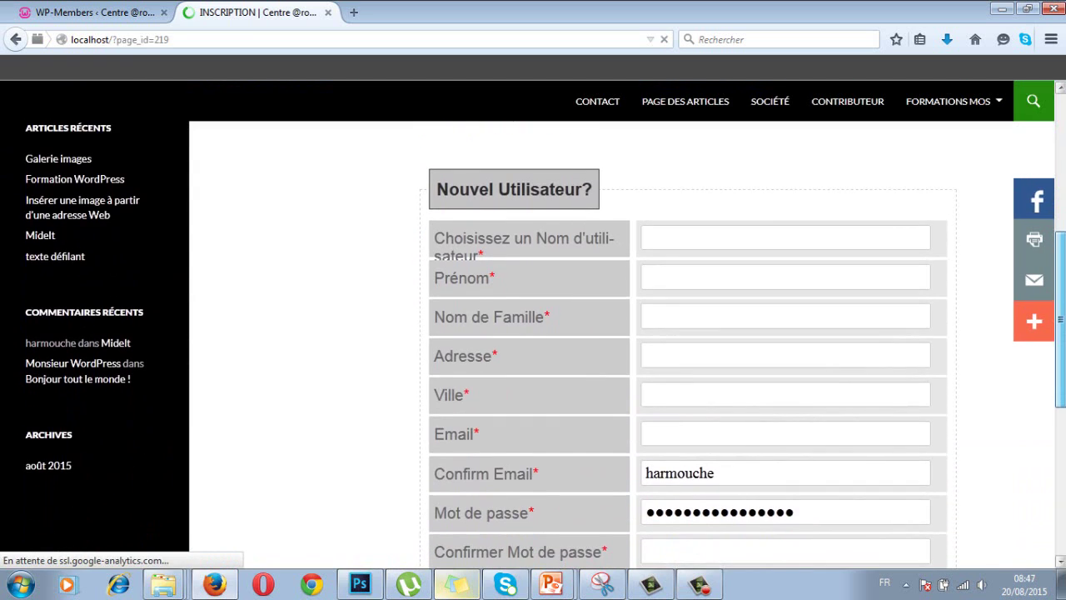
{"action": "scroll", "coordinate": [533, 333], "scroll_direction": "down", "scroll_amount": 1}
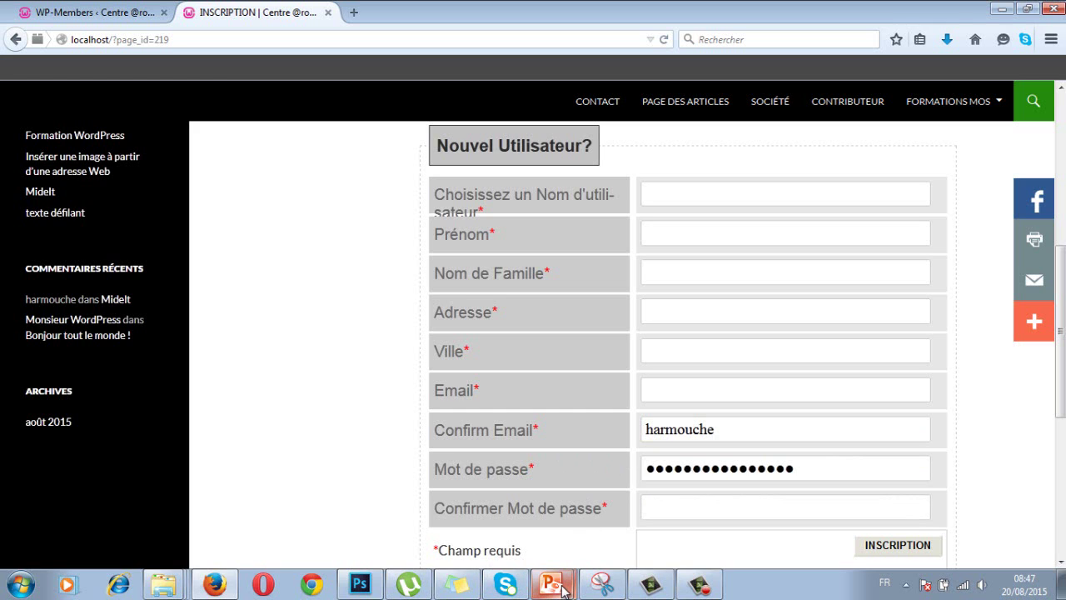
- Bring the Diaporama PowerPoint slideshow to the front and advance to slide 60, CAPTCHA
{"action": "mouse_move", "coordinate": [563, 588]}
{"action": "left_click", "coordinate": [555, 551]}
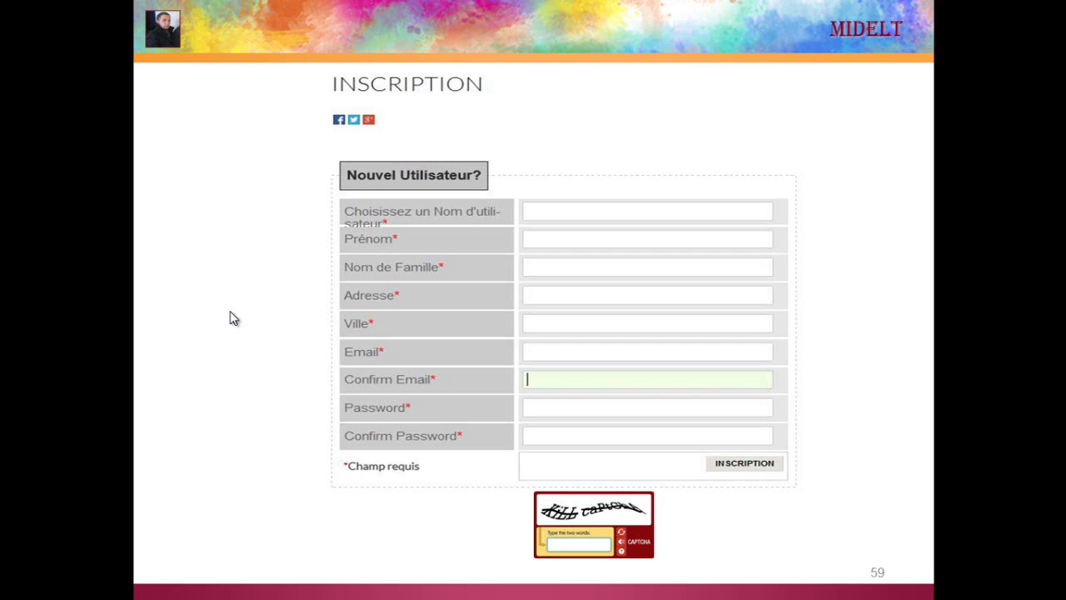
{"action": "key", "text": "Right"}
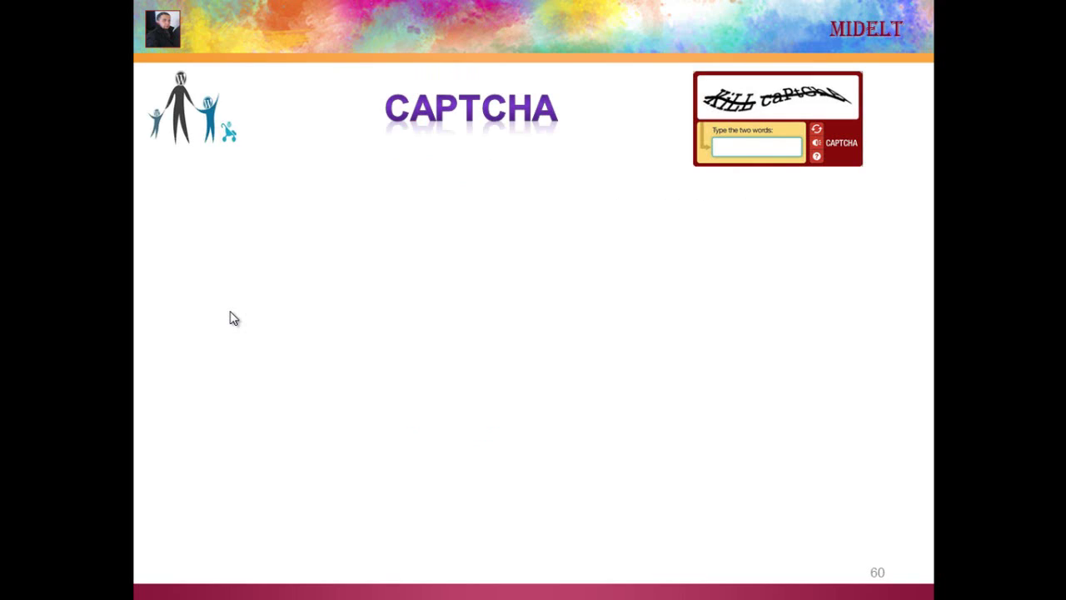
- Step through the CAPTCHA slide animations to show the text, portrait photo, SMWM captcha image and explanation
{"action": "key", "text": "Right"}
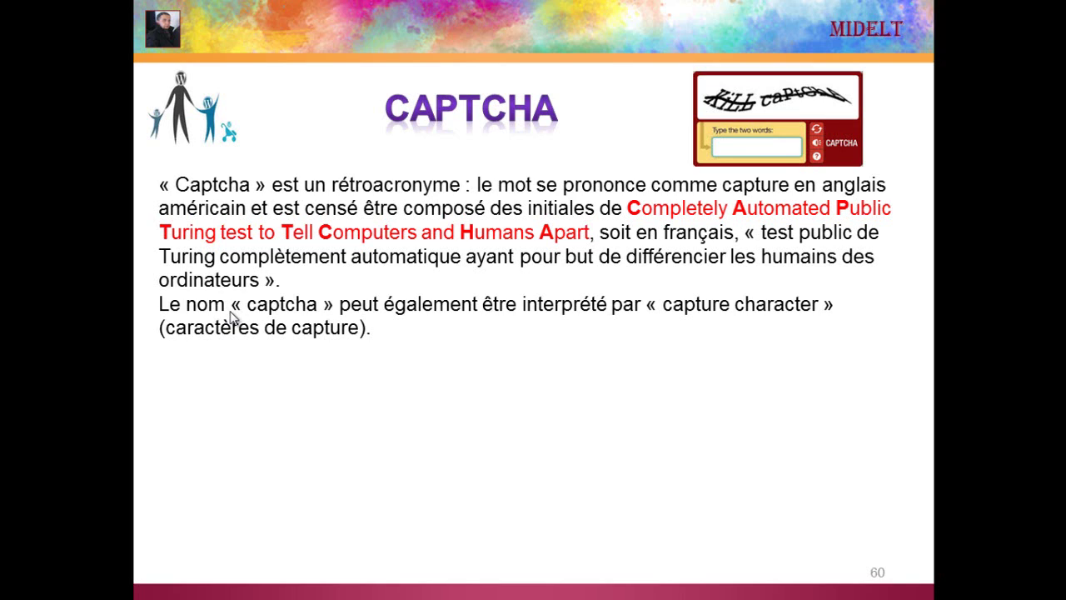
{"action": "left_click", "coordinate": [232, 318]}
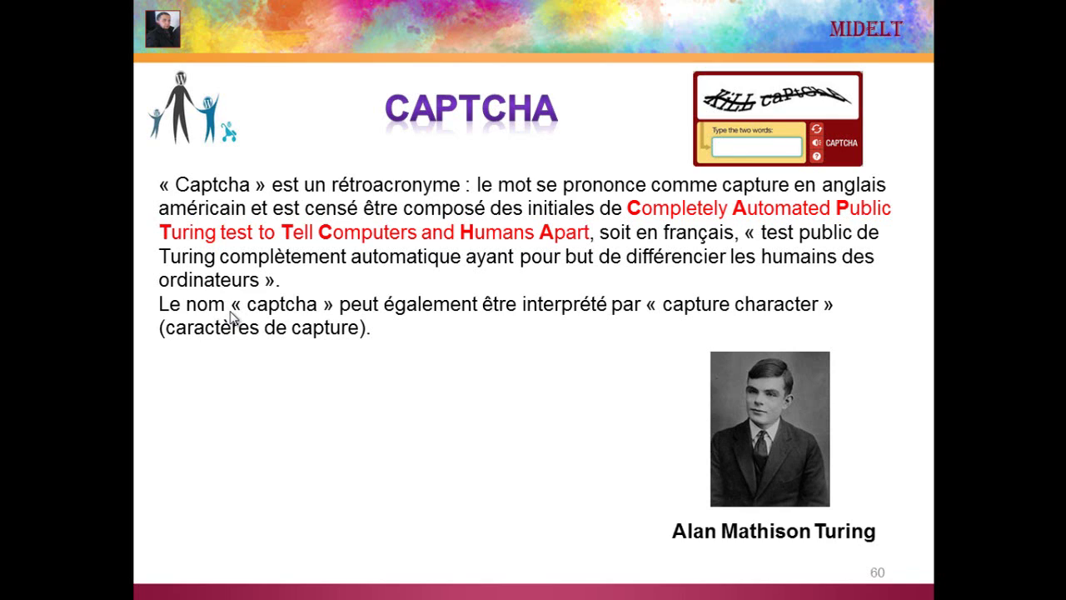
{"action": "left_click", "coordinate": [232, 318]}
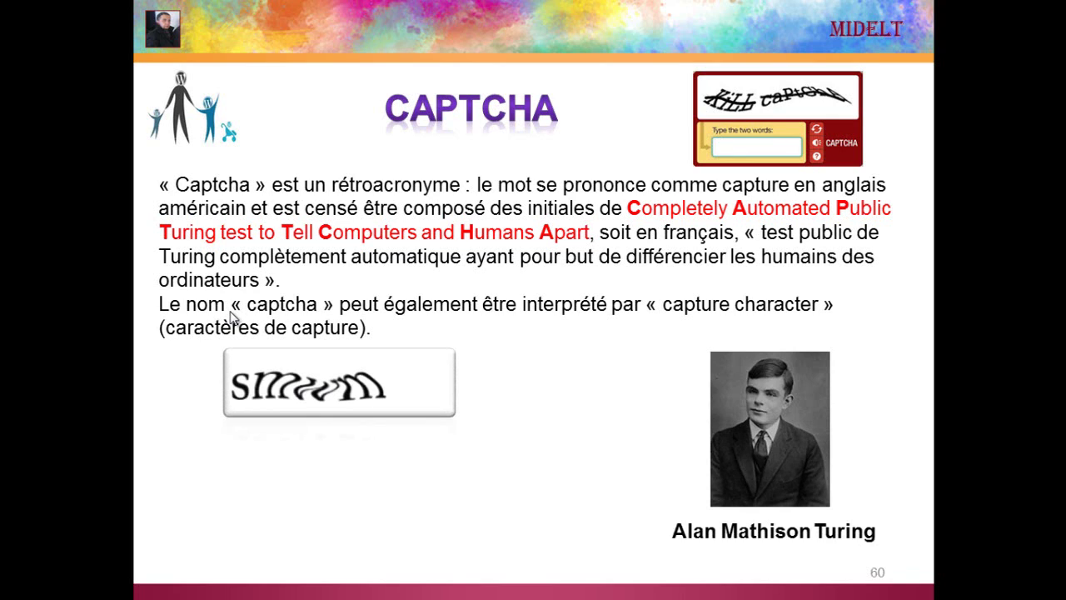
{"action": "left_click", "coordinate": [232, 317]}
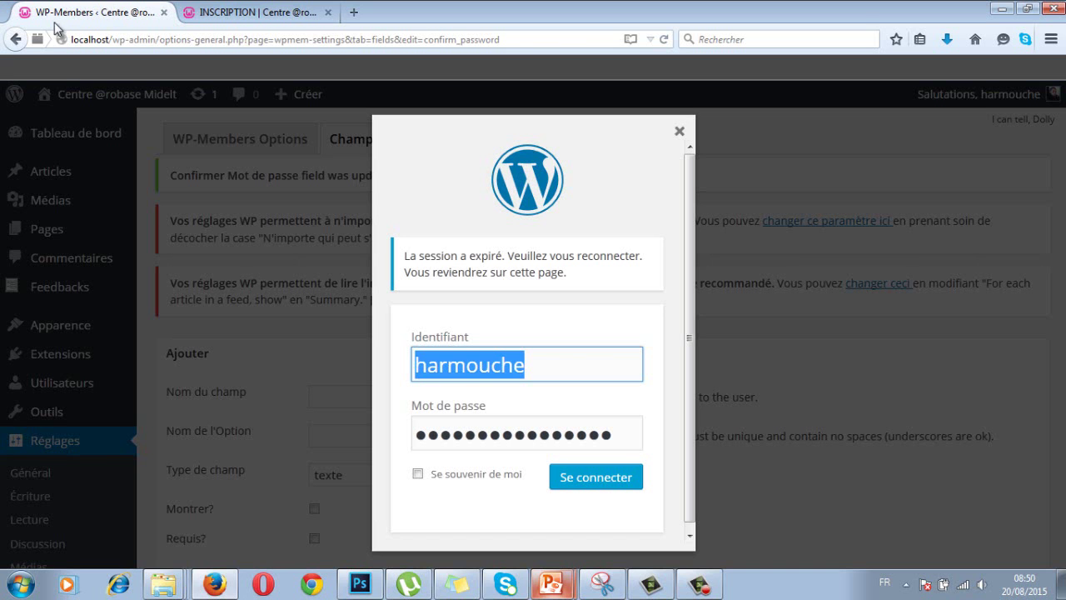
- Log back in, set Utiliser CAPTCHA to Really Simple CAPTCHA in WP-Members Options, and save the settings
{"action": "left_click", "coordinate": [601, 477]}
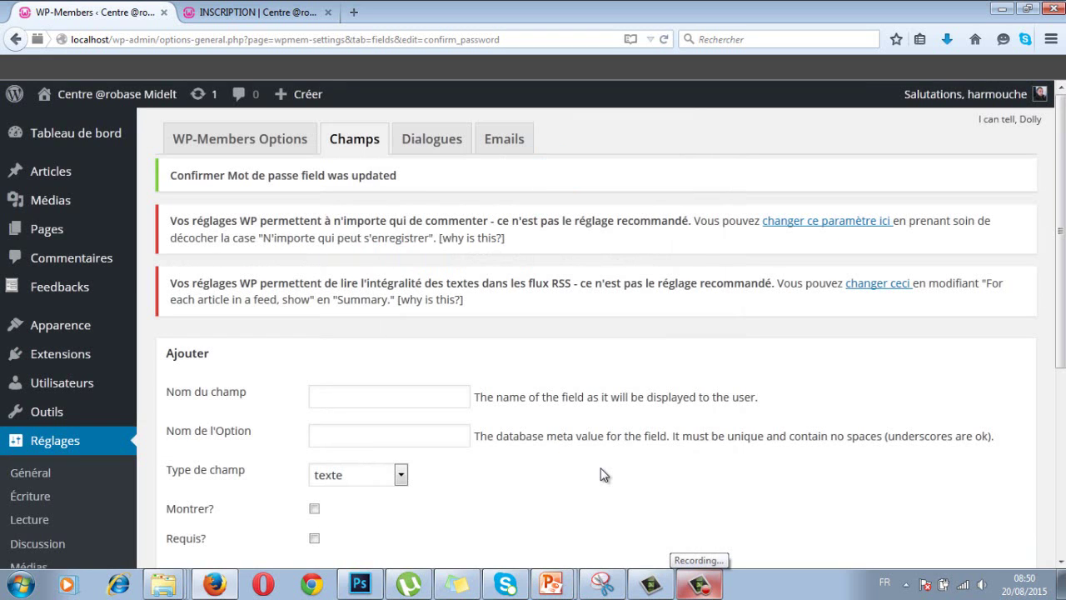
{"action": "mouse_move", "coordinate": [1061, 151]}
{"action": "left_mouse_down"}
{"action": "mouse_move", "coordinate": [1061, 247]}
{"action": "mouse_move", "coordinate": [222, 142]}
{"action": "left_mouse_up"}
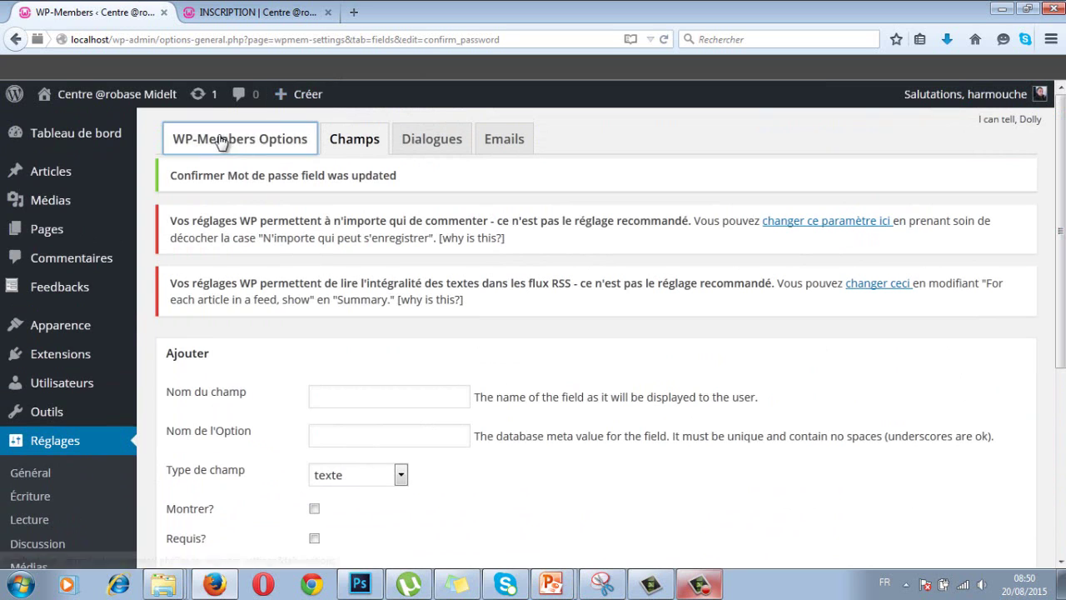
{"action": "left_click", "coordinate": [222, 142]}
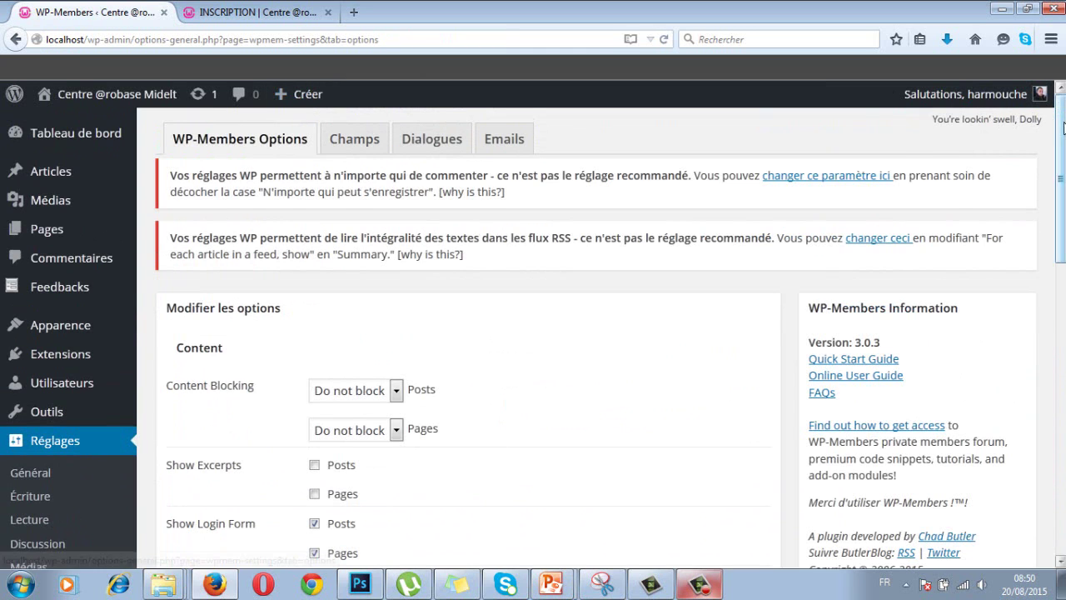
{"action": "left_click_drag", "start_coordinate": [1061, 127], "coordinate": [1061, 302]}
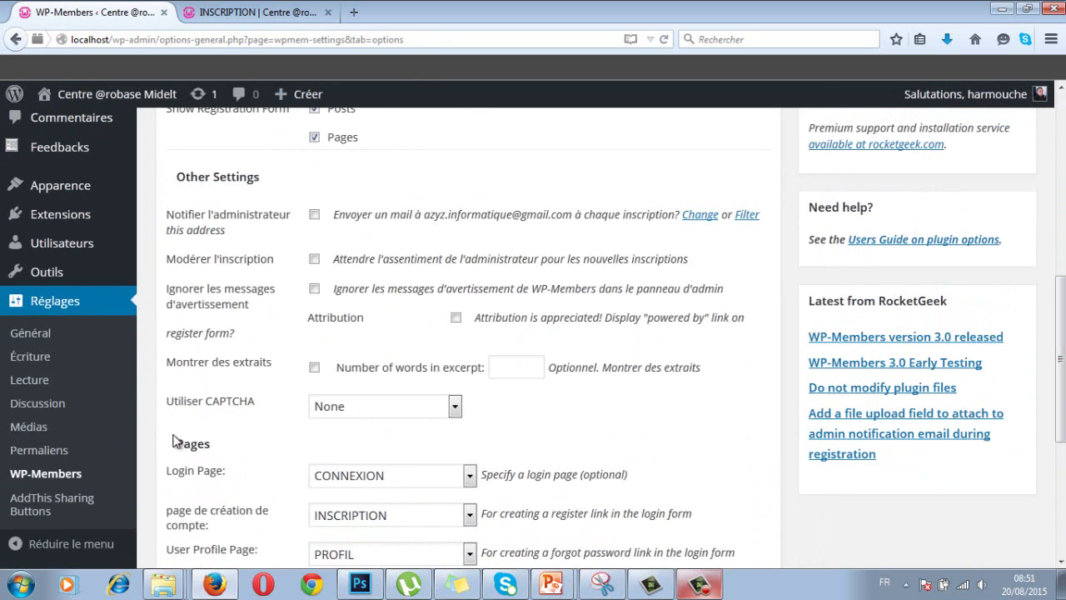
{"action": "left_click", "coordinate": [457, 408]}
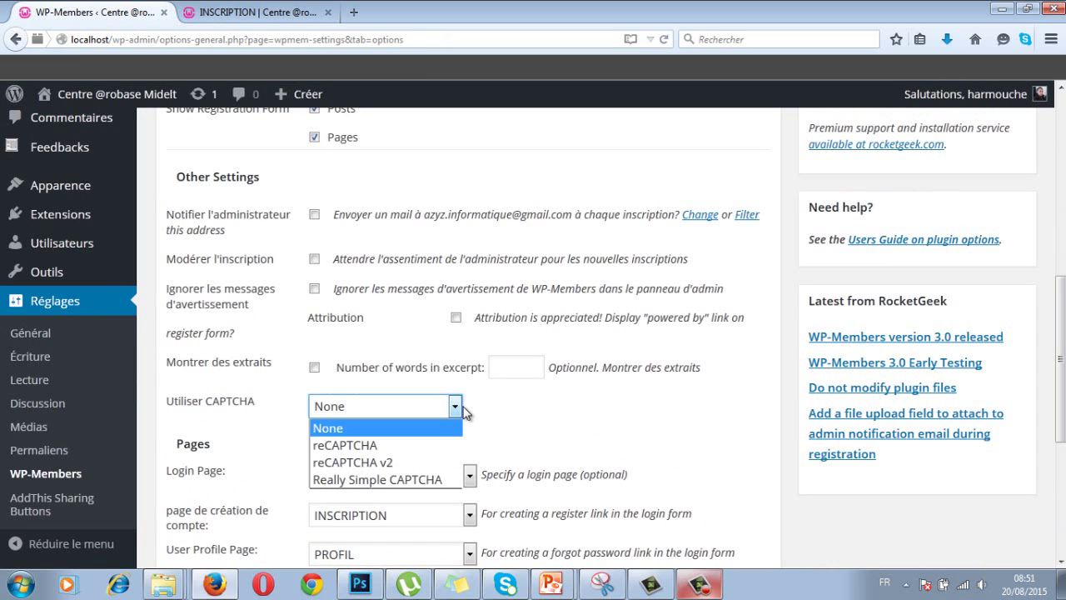
{"action": "left_click", "coordinate": [406, 481]}
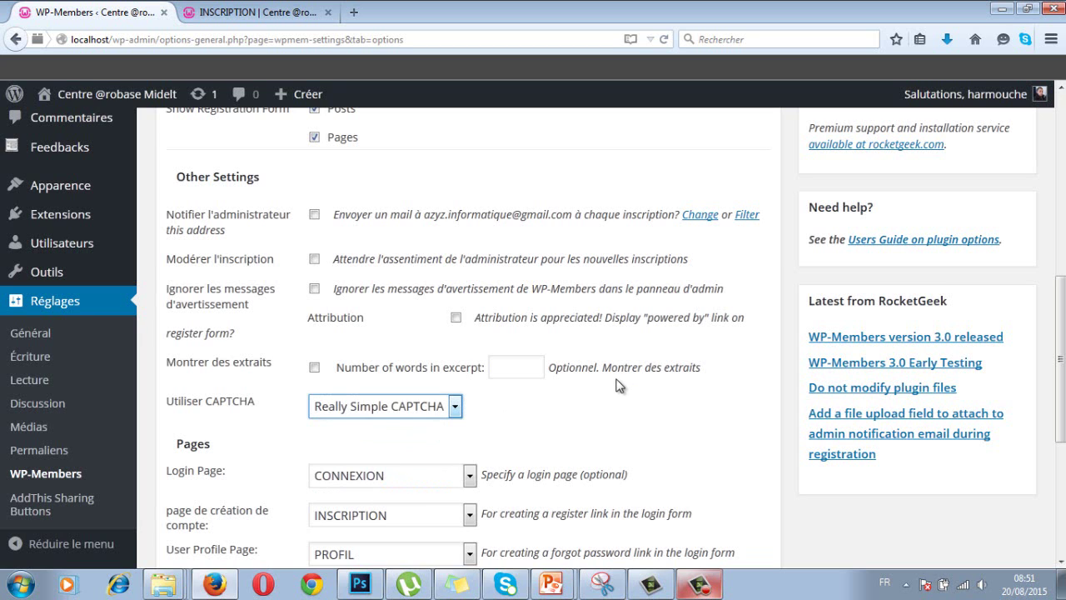
{"action": "scroll", "coordinate": [618, 386], "scroll_direction": "down", "scroll_amount": 6}
{"action": "left_click", "coordinate": [242, 423]}
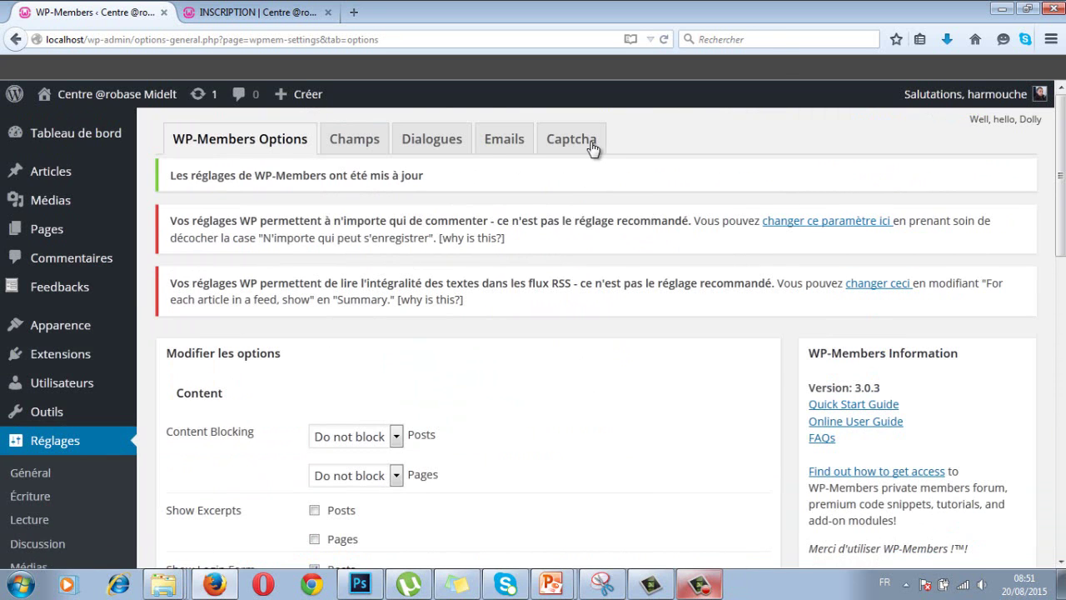
- Open the WP-Members Captcha tab, which says Really Simple CAPTCHA must be installed and activated
{"action": "left_click", "coordinate": [604, 142]}
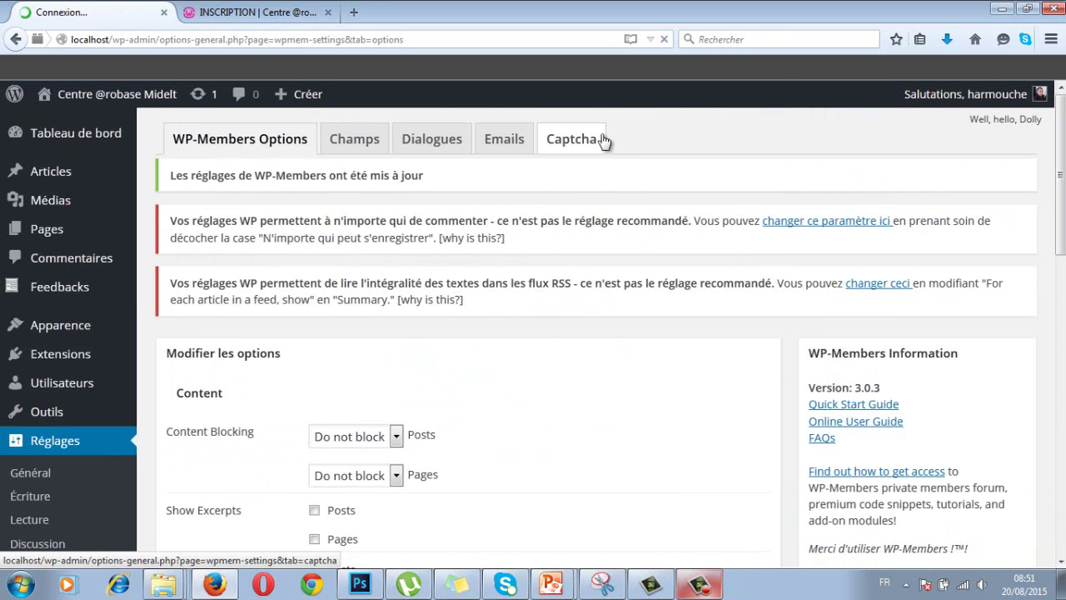
{"action": "left_click", "coordinate": [590, 142]}
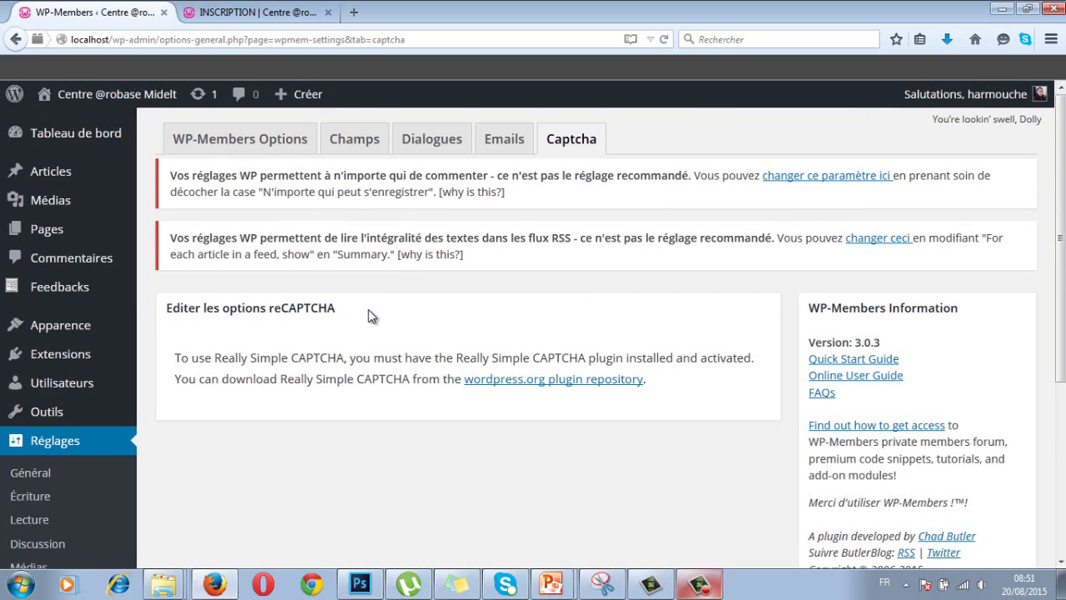
{"action": "scroll", "coordinate": [370, 316], "scroll_direction": "down", "scroll_amount": 4}
{"action": "scroll", "coordinate": [371, 313], "scroll_direction": "up", "scroll_amount": 4}
- Go to the Really Simple CAPTCHA plugin page and save the version 1.8.0.1 zip file
{"action": "left_click", "coordinate": [606, 380]}
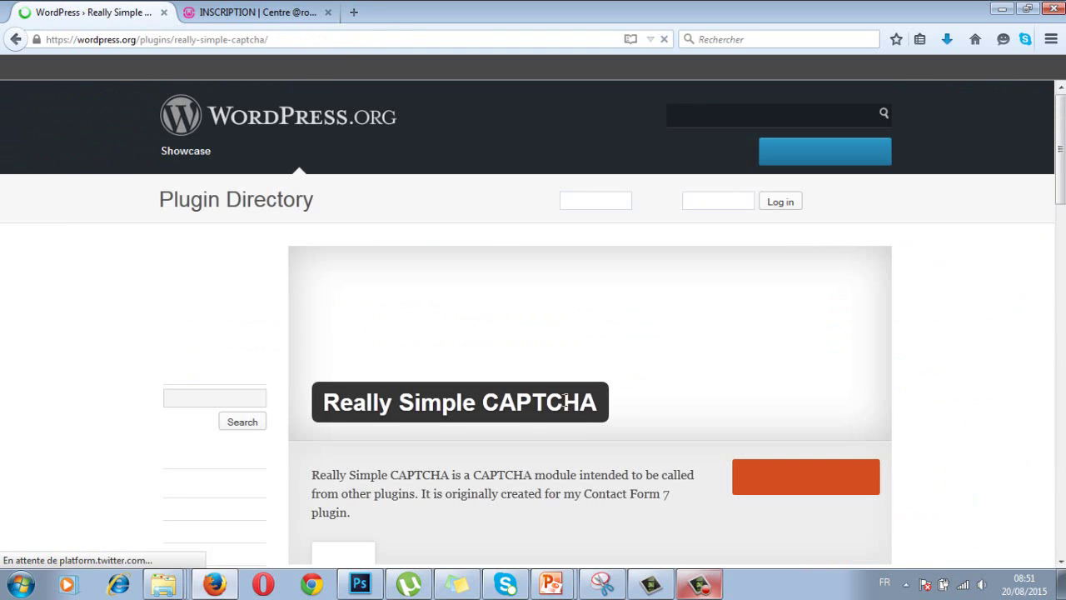
{"action": "scroll", "coordinate": [570, 402], "scroll_direction": "down", "scroll_amount": 2}
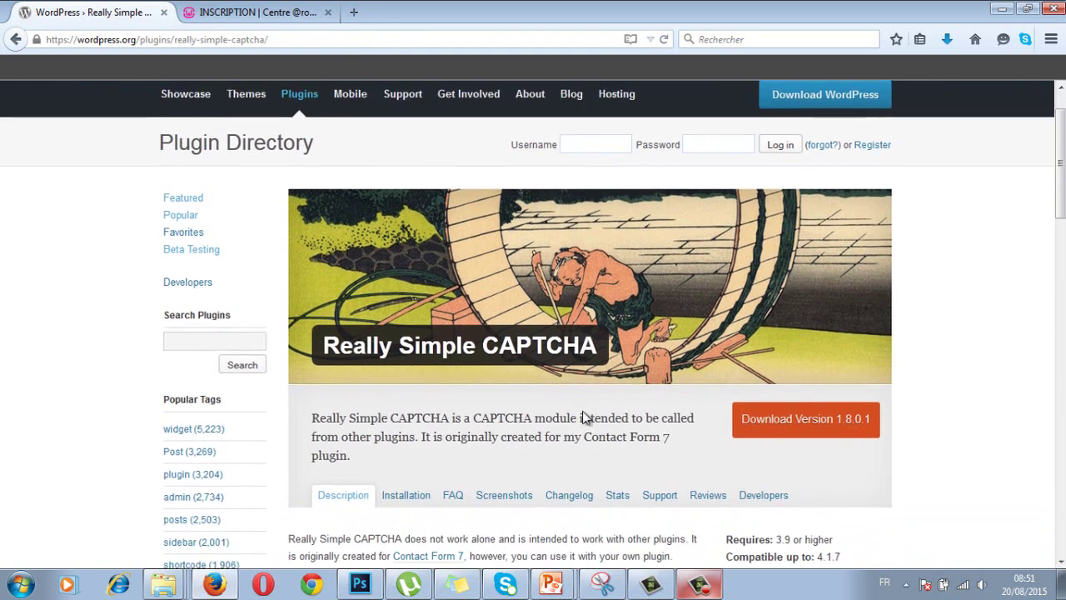
{"action": "left_click", "coordinate": [787, 388]}
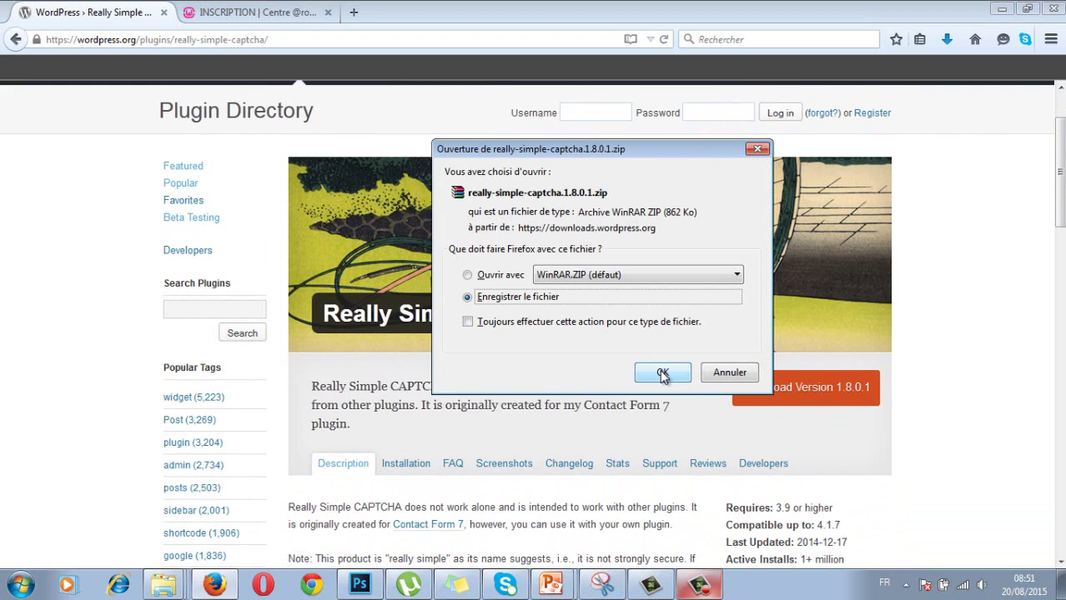
{"action": "left_click", "coordinate": [662, 373]}
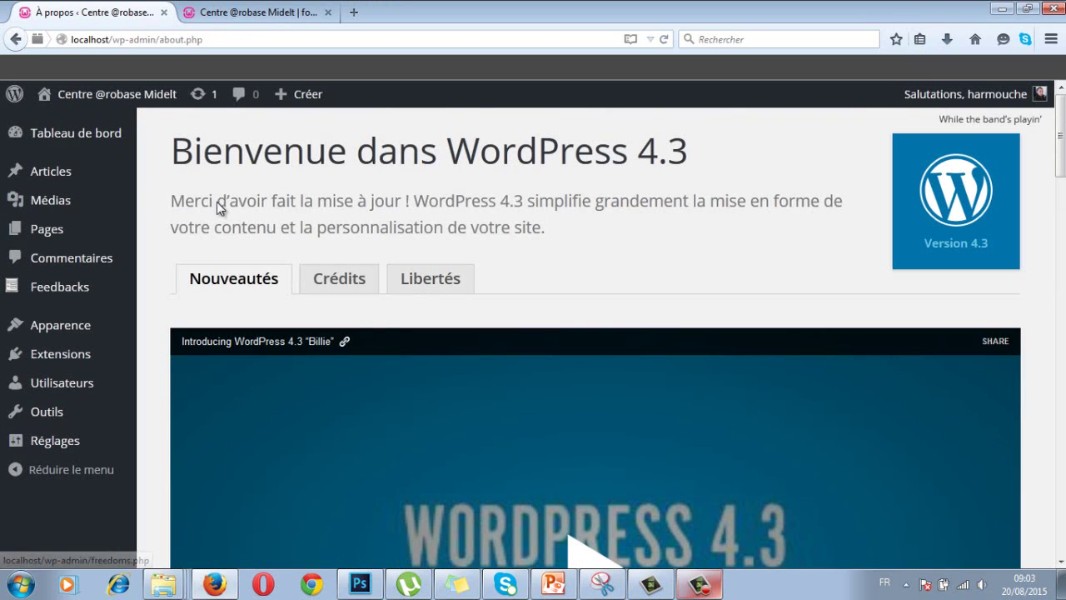
- Open the plugin upload form under Extensions > Ajouter > Mettre une extension en ligne
{"action": "mouse_move", "coordinate": [89, 338]}
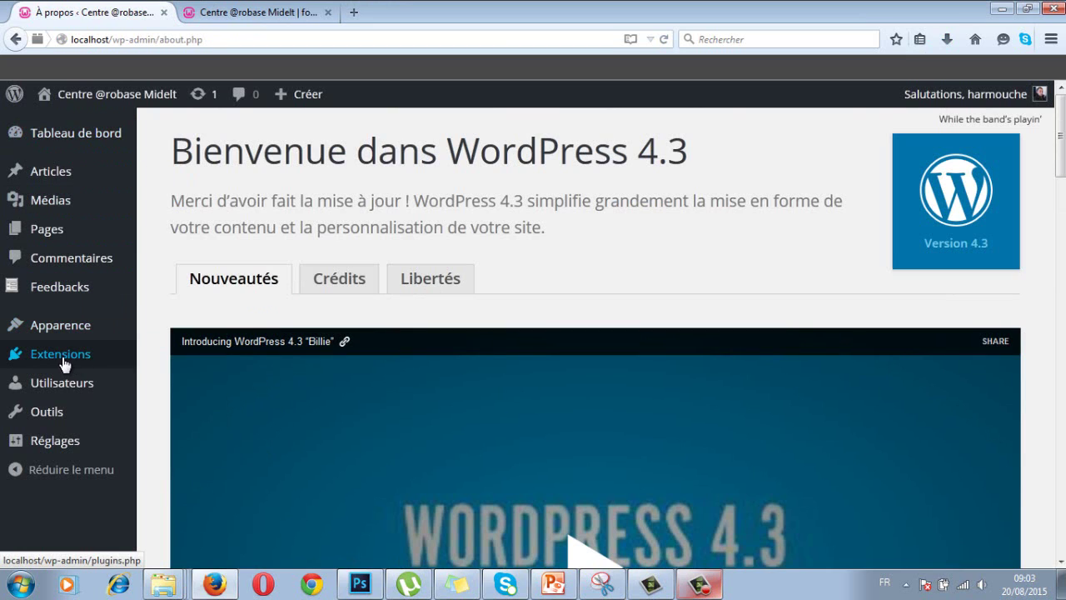
{"action": "left_click", "coordinate": [60, 358]}
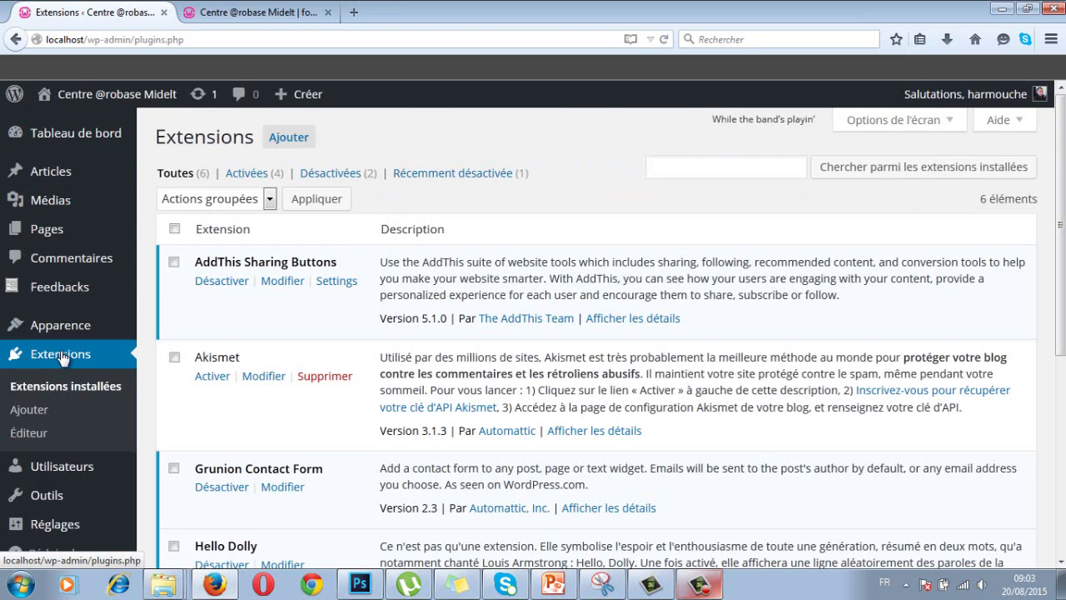
{"action": "left_click", "coordinate": [293, 139]}
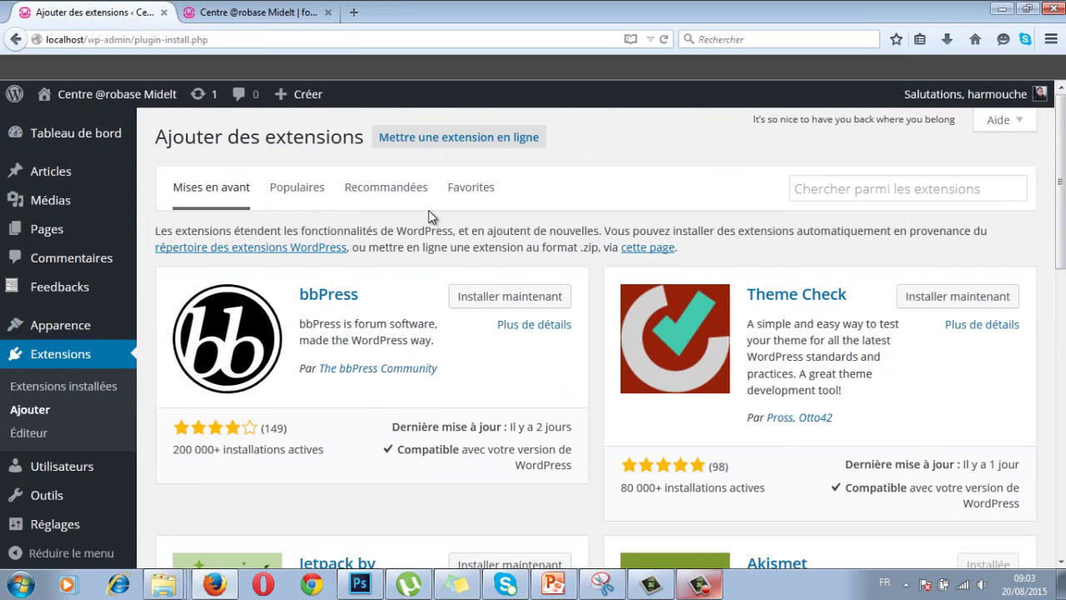
{"action": "left_click", "coordinate": [458, 143]}
{"action": "left_click", "coordinate": [457, 143]}
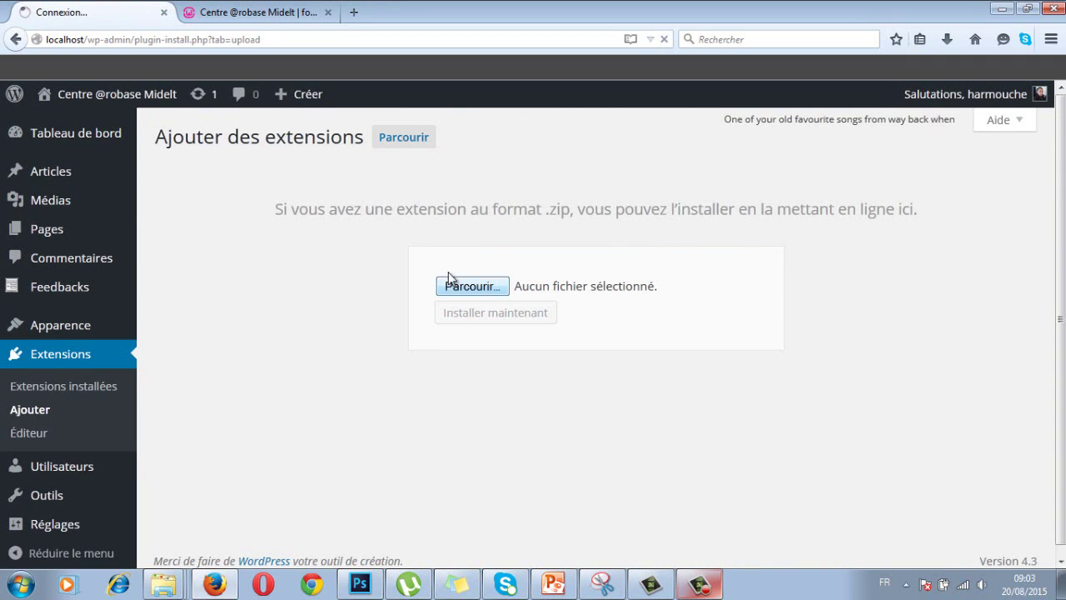
- Choose really-simple-captcha.1.8.0.1.zip and install it with Installer maintenant
{"action": "left_click", "coordinate": [473, 286]}
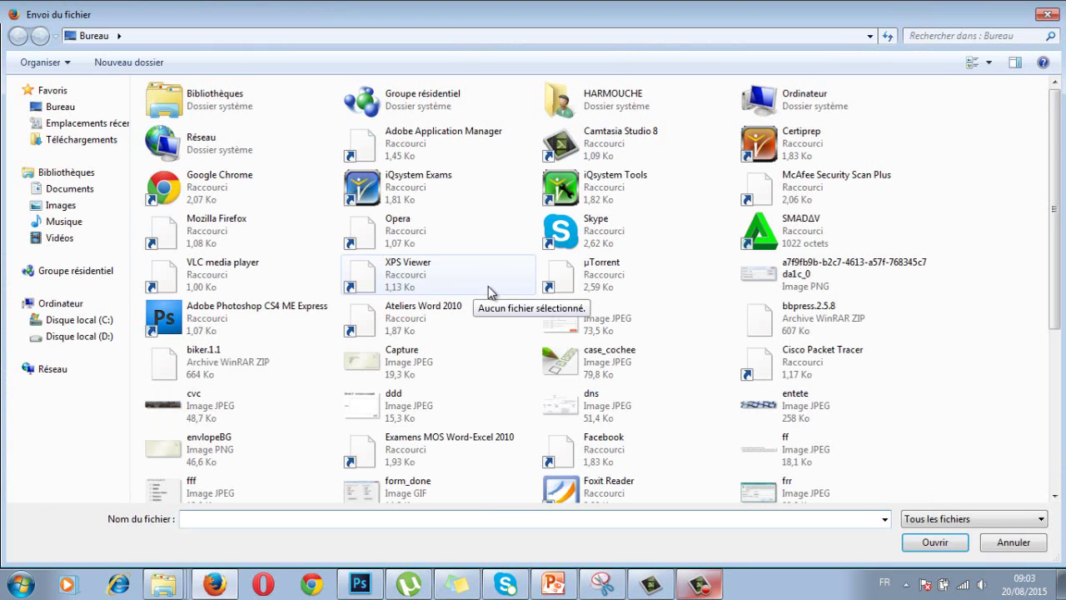
{"action": "left_click_drag", "start_coordinate": [1056, 123], "coordinate": [1059, 263]}
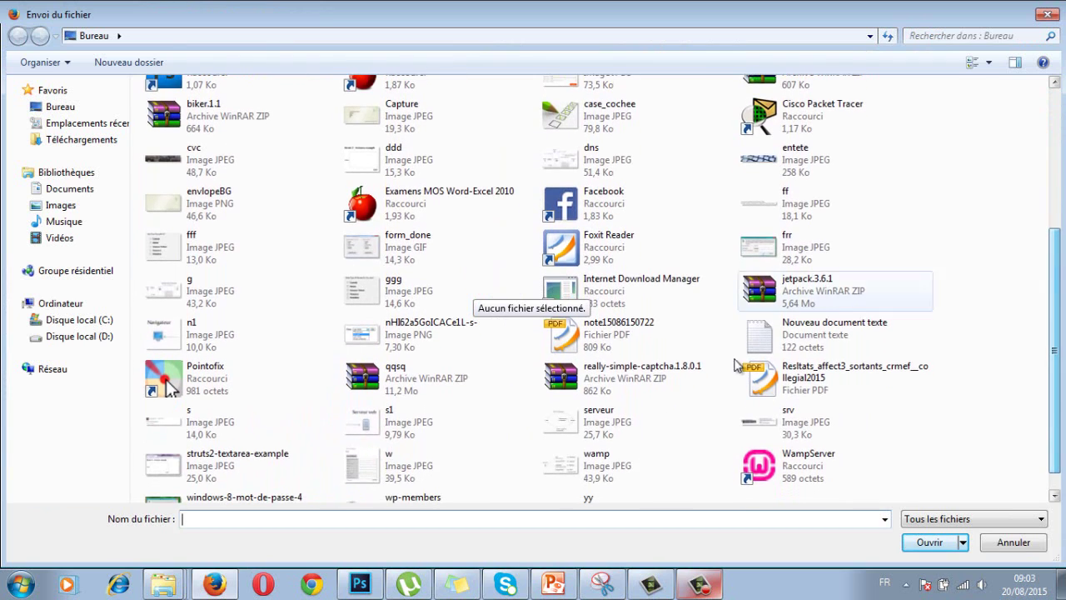
{"action": "left_click", "coordinate": [652, 376]}
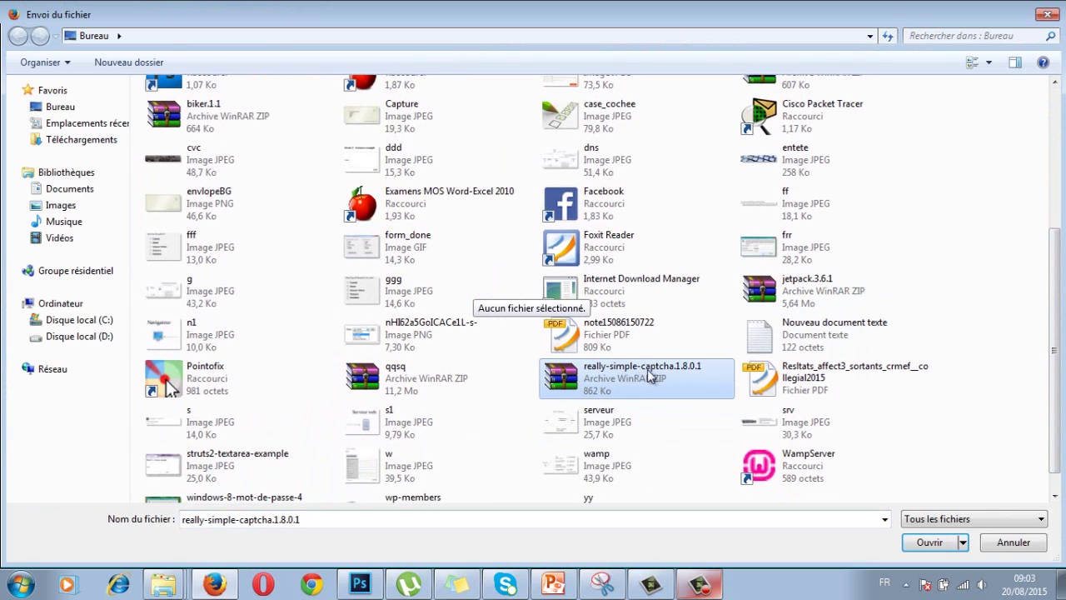
{"action": "left_click", "coordinate": [926, 543]}
{"action": "left_click", "coordinate": [550, 324]}
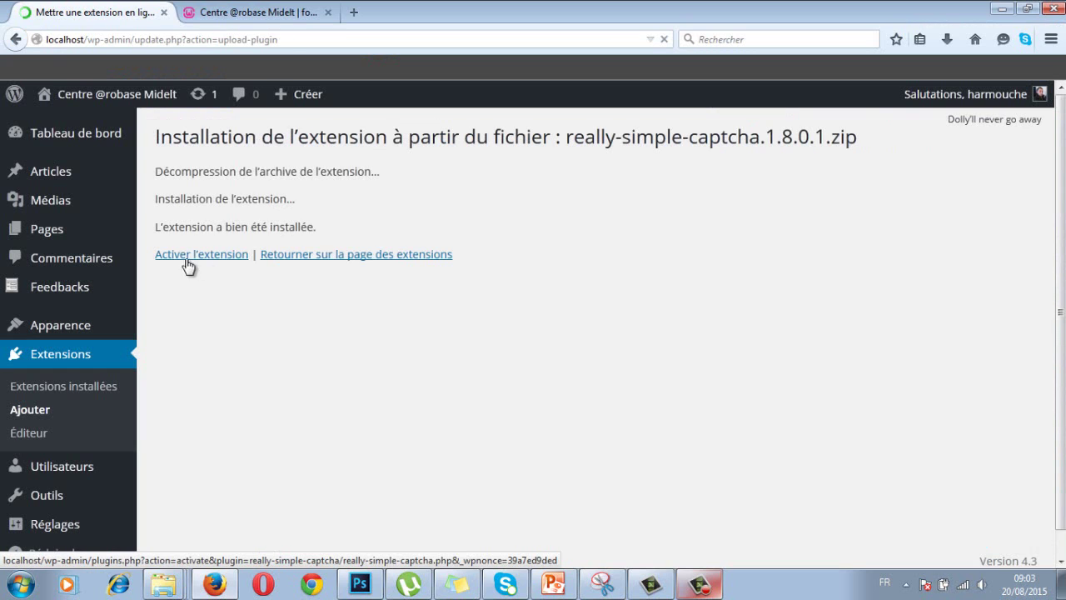
- Activate Really Simple CAPTCHA and confirm it appears among the active extensions
{"action": "left_click", "coordinate": [187, 260]}
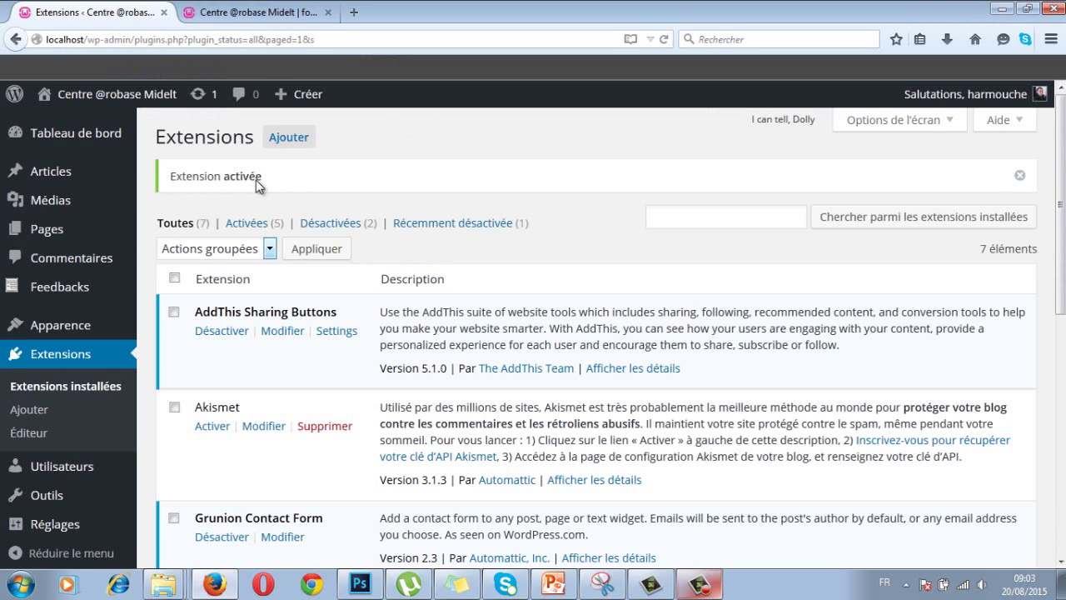
{"action": "scroll", "coordinate": [273, 292], "scroll_direction": "down", "scroll_amount": 3}
{"action": "scroll", "coordinate": [280, 301], "scroll_direction": "down", "scroll_amount": 3}
{"action": "scroll", "coordinate": [280, 302], "scroll_direction": "up", "scroll_amount": 2}
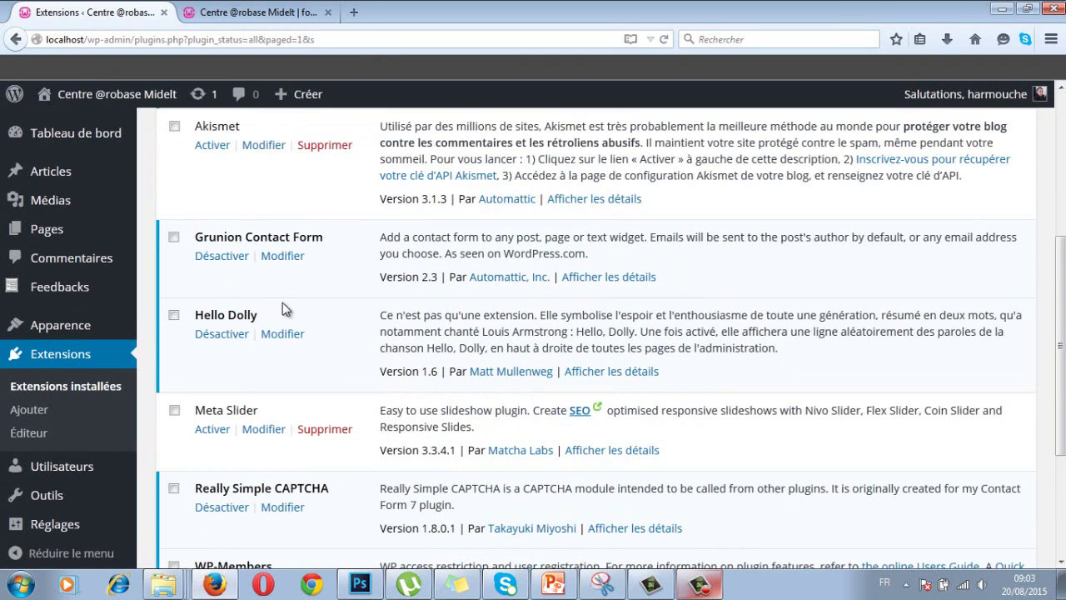
{"action": "scroll", "coordinate": [262, 524], "scroll_direction": "down", "scroll_amount": 2}
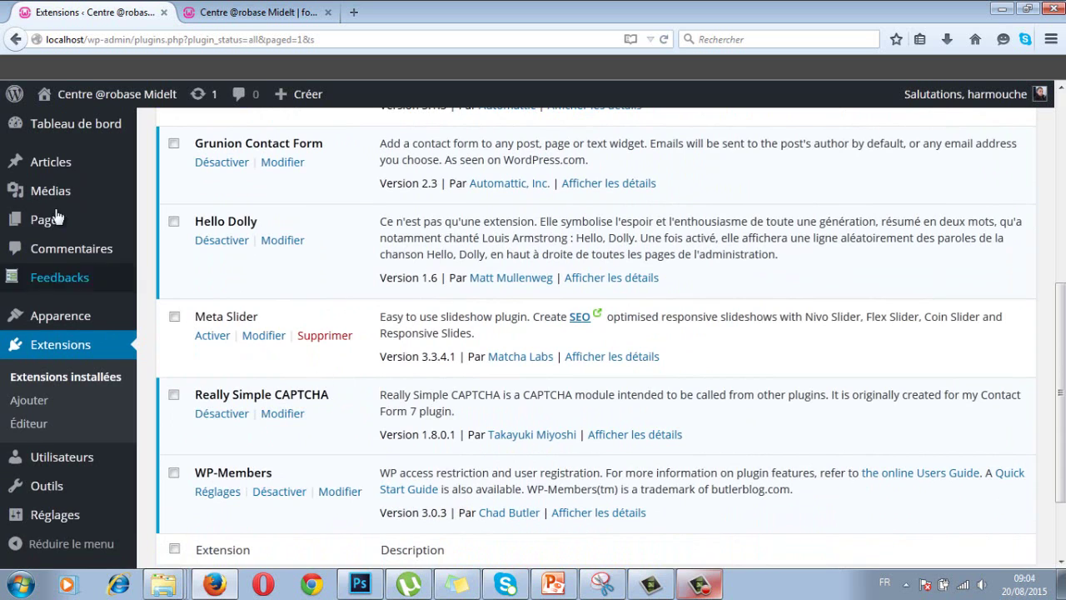
- View the WP-Members Captcha settings (4 characters, 72×30), then switch to the public site tab
{"action": "mouse_move", "coordinate": [66, 512]}
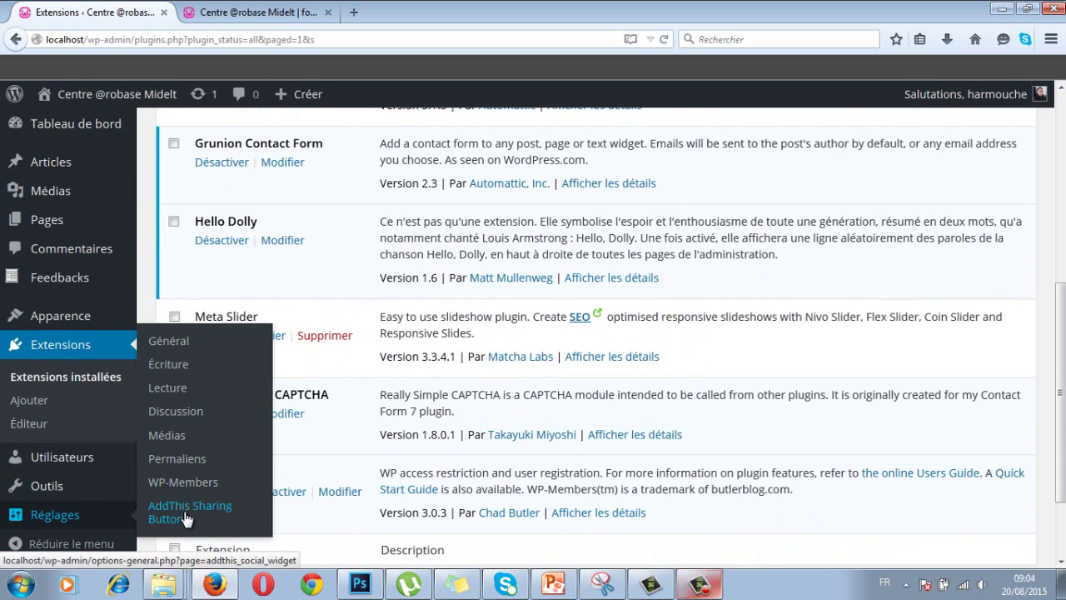
{"action": "left_click", "coordinate": [179, 482]}
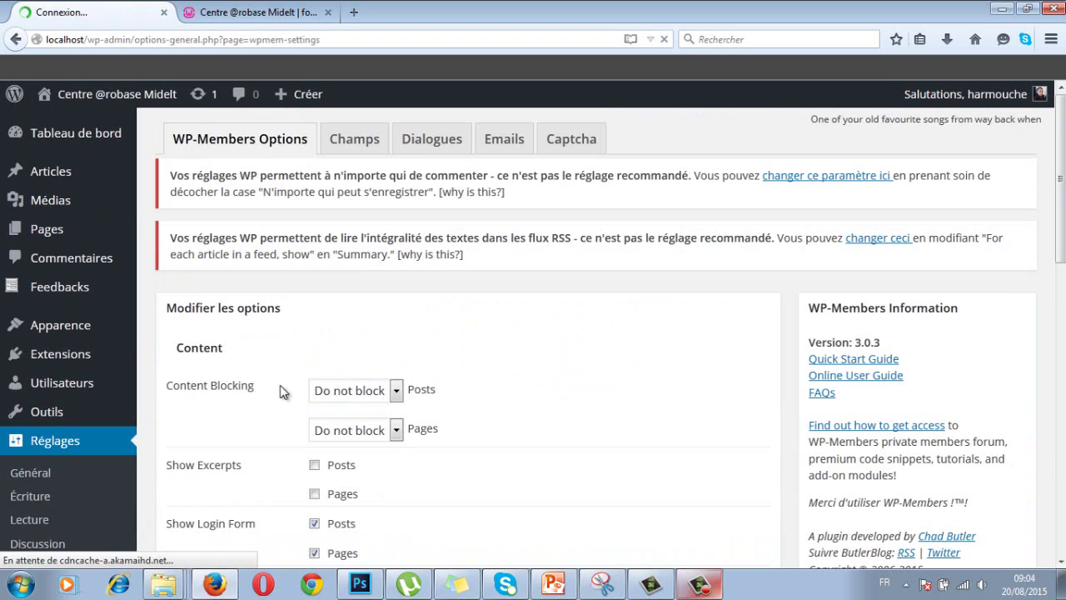
{"action": "left_click", "coordinate": [575, 144]}
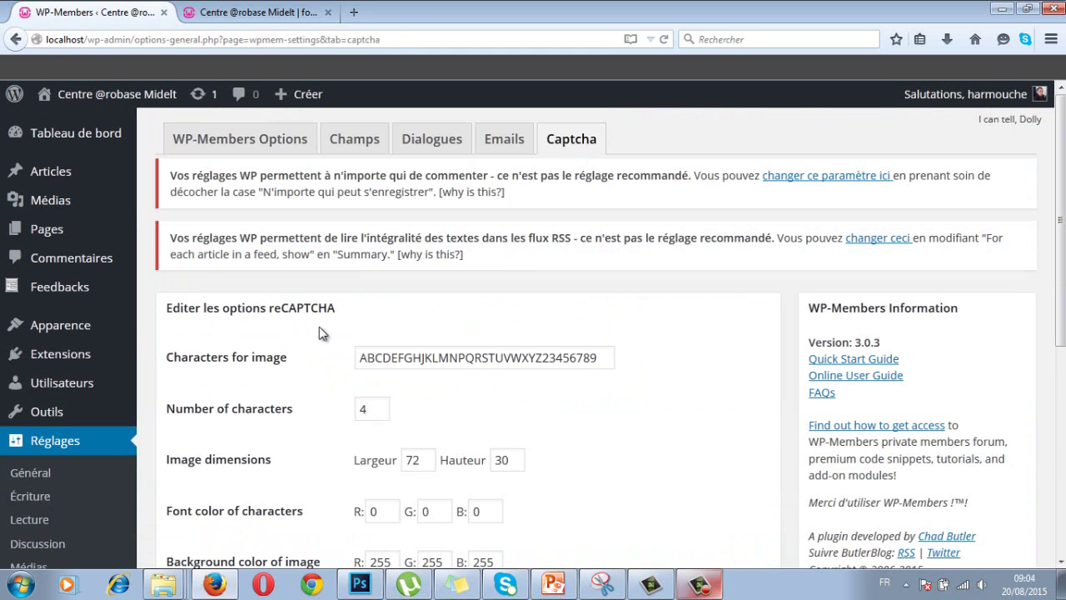
{"action": "mouse_move", "coordinate": [1062, 163]}
{"action": "left_mouse_down"}
{"action": "mouse_move", "coordinate": [1061, 183]}
{"action": "mouse_move", "coordinate": [1062, 159]}
{"action": "left_mouse_up"}
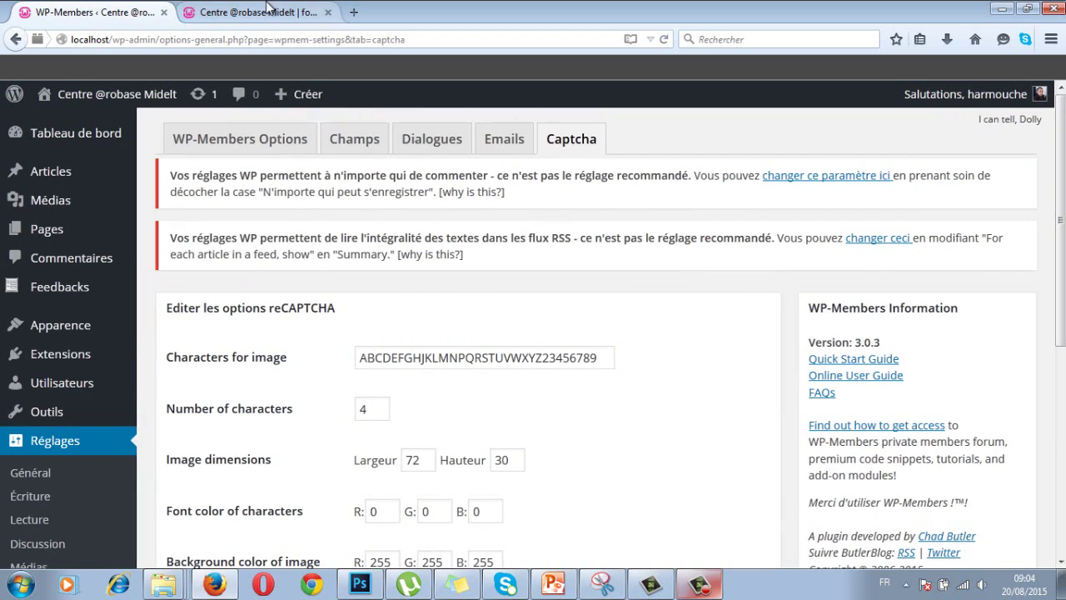
{"action": "left_click", "coordinate": [285, 19]}
{"action": "left_click", "coordinate": [141, 36]}
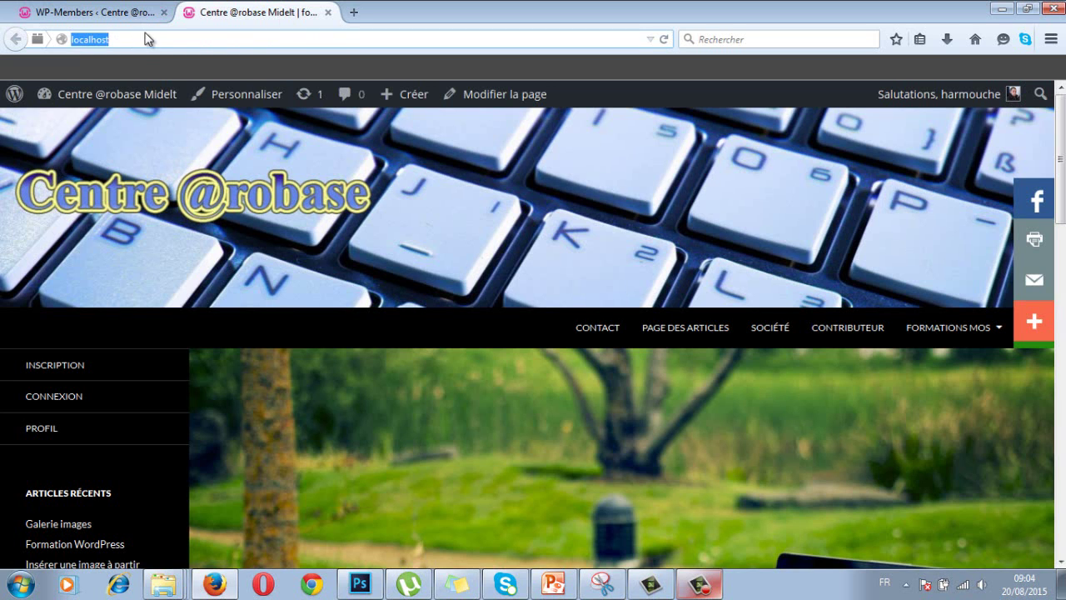
- Reload the site, check the INSCRIPTION form's four-character CAPTCHA, then log back into the admin
{"action": "key", "text": "Return"}
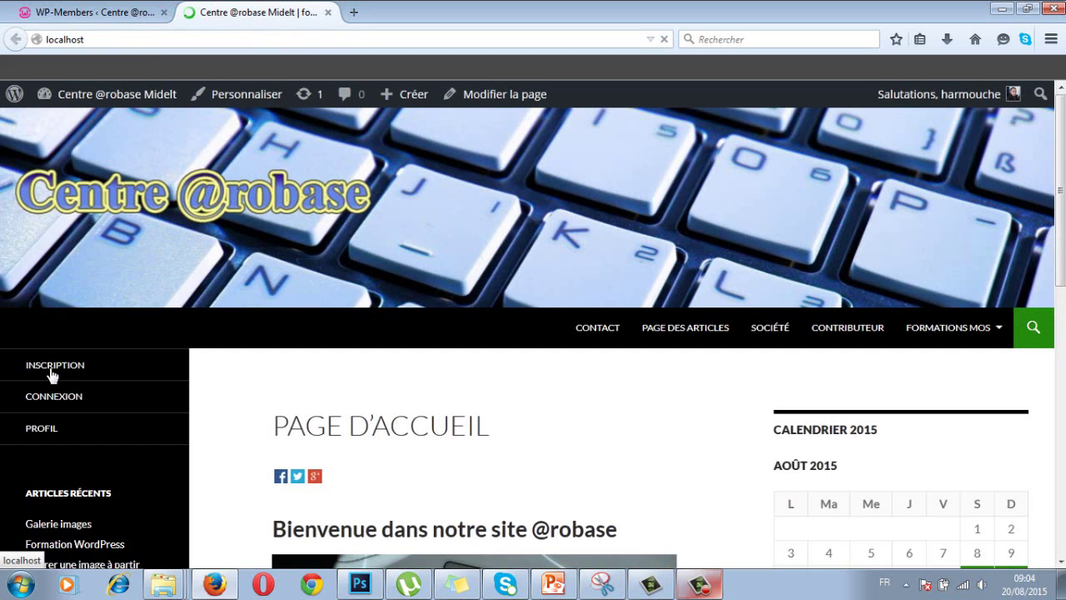
{"action": "left_click", "coordinate": [53, 370]}
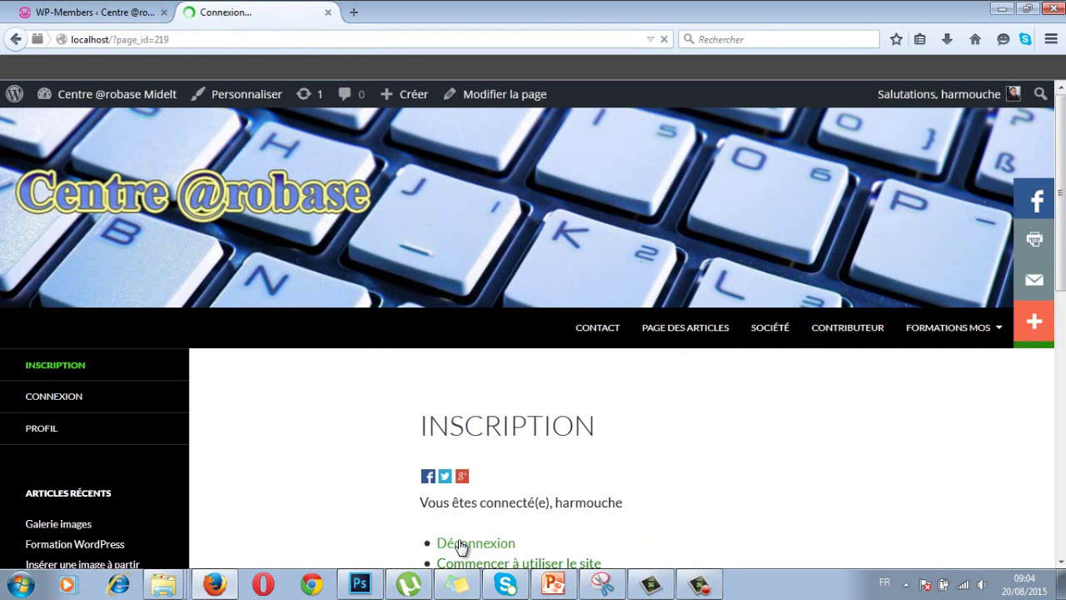
{"action": "scroll", "coordinate": [464, 541], "scroll_direction": "down", "scroll_amount": 8}
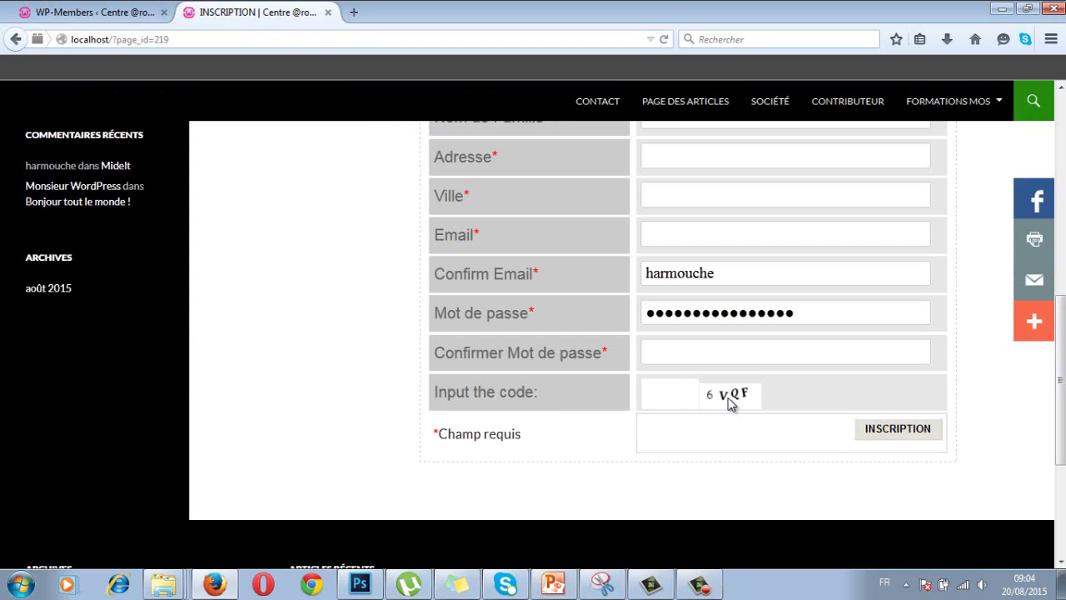
{"action": "left_click", "coordinate": [693, 396]}
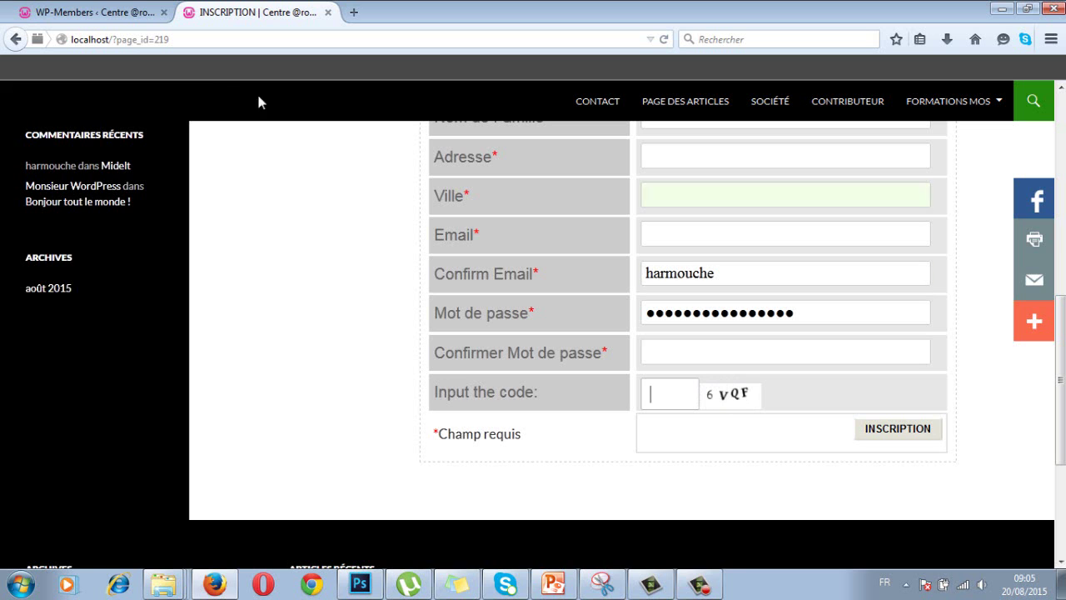
{"action": "left_click", "coordinate": [112, 11]}
{"action": "left_click", "coordinate": [591, 477]}
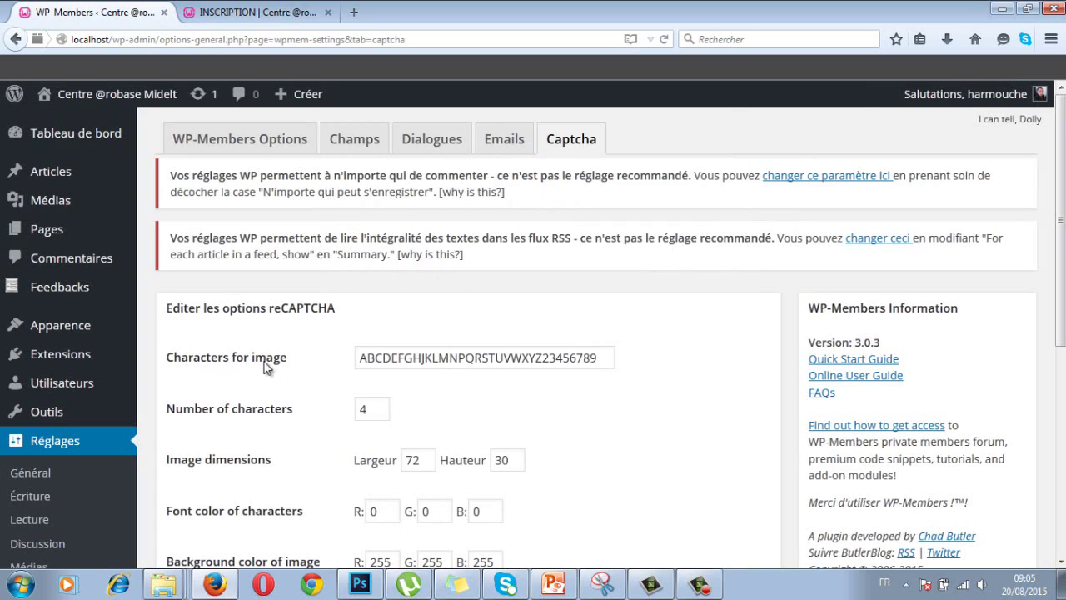
- Remove ABCDEFG from the CAPTCHA characters, and set 6 characters and image height 40
{"action": "left_click", "coordinate": [545, 365]}
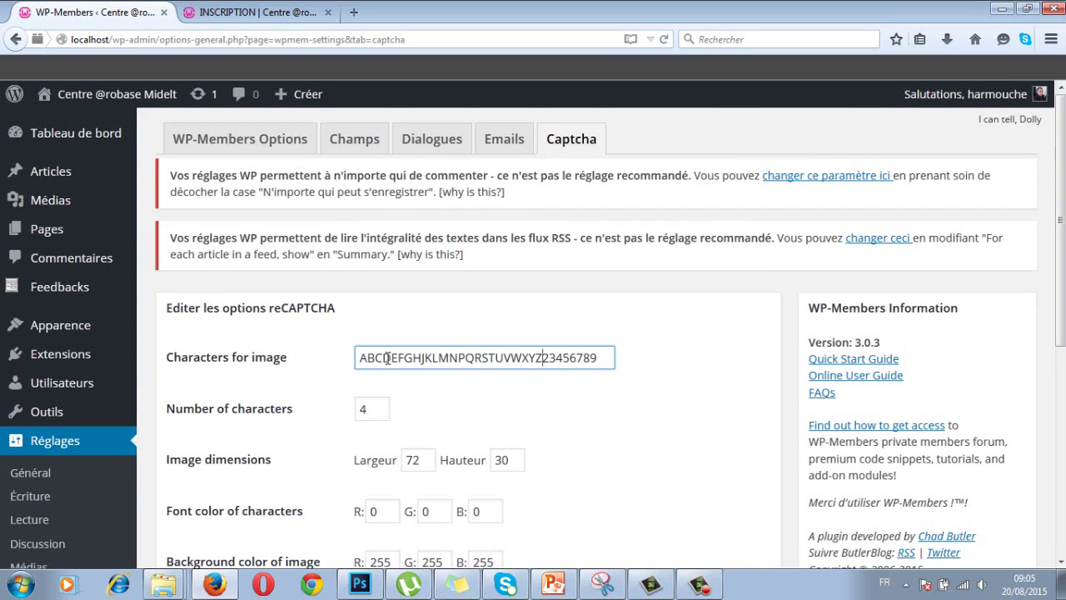
{"action": "scroll", "coordinate": [387, 357], "scroll_direction": "down", "scroll_amount": 2}
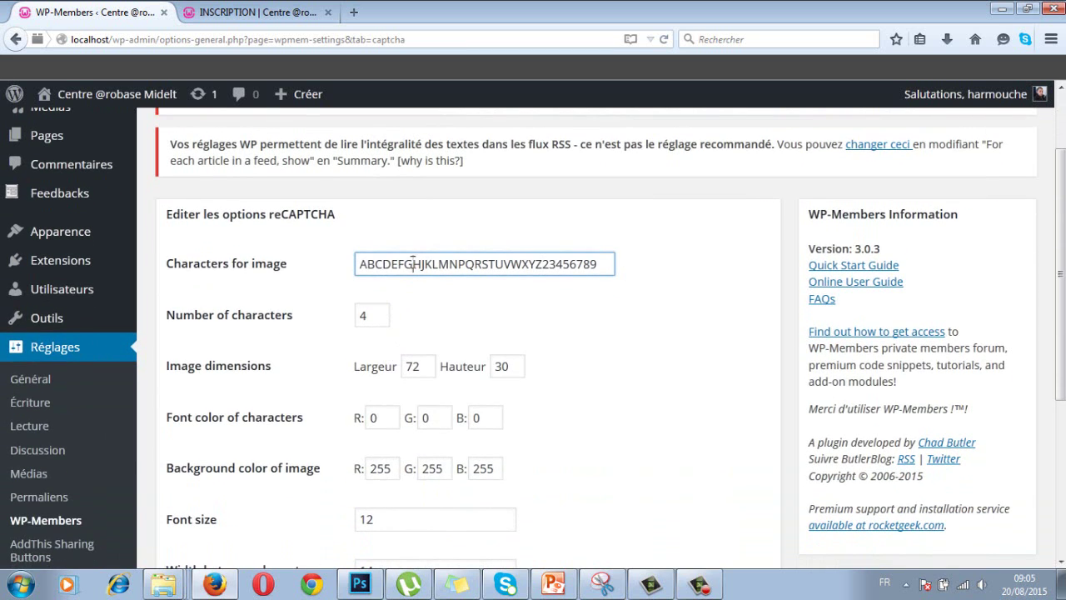
{"action": "left_click_drag", "start_coordinate": [412, 263], "coordinate": [319, 265]}
{"action": "key", "text": "BackSpace"}
{"action": "type", "text": "@"}
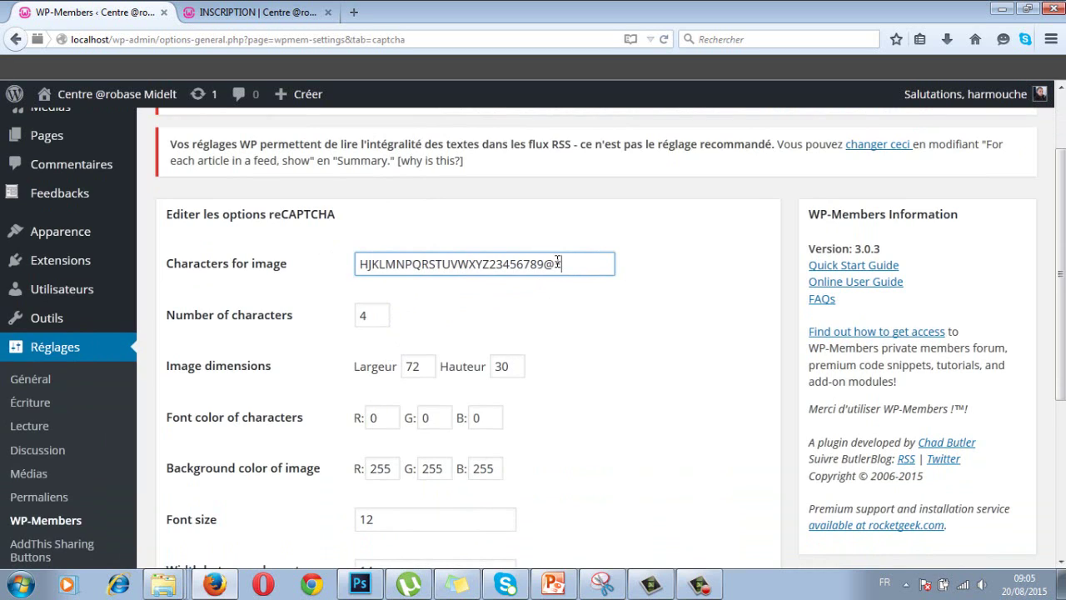
{"action": "key", "text": "Tab"}
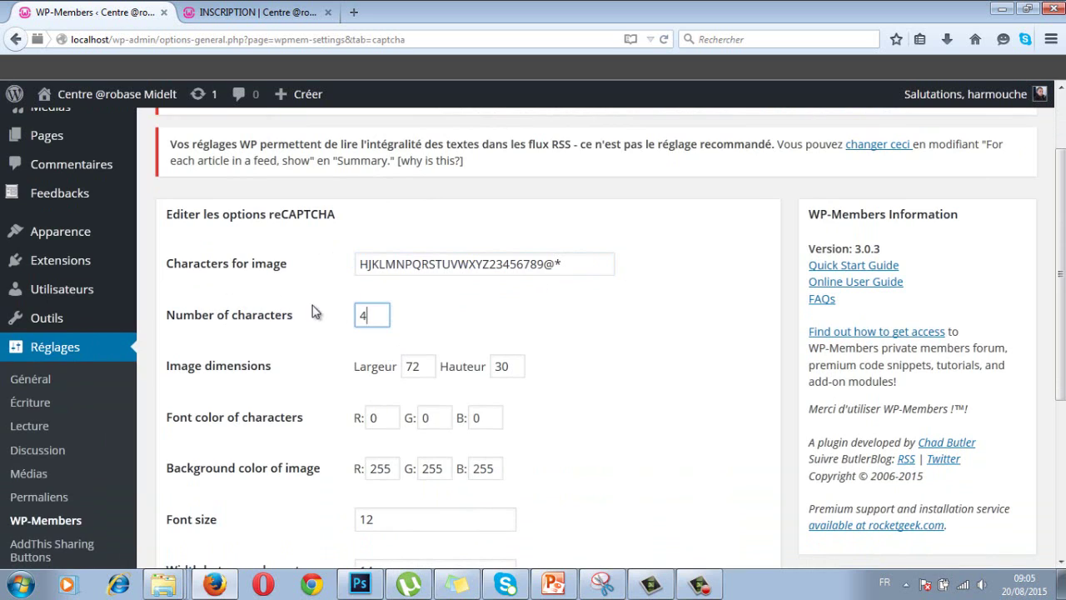
{"action": "left_click_drag", "start_coordinate": [377, 314], "coordinate": [347, 313]}
{"action": "type", "text": "6"}
{"action": "type", "text": "40"}
{"action": "left_click", "coordinate": [268, 426]}
- Set font size 20, character spacing 16 and jpg image type, then save the CAPTCHA settings
{"action": "scroll", "coordinate": [274, 416], "scroll_direction": "down", "scroll_amount": 2}
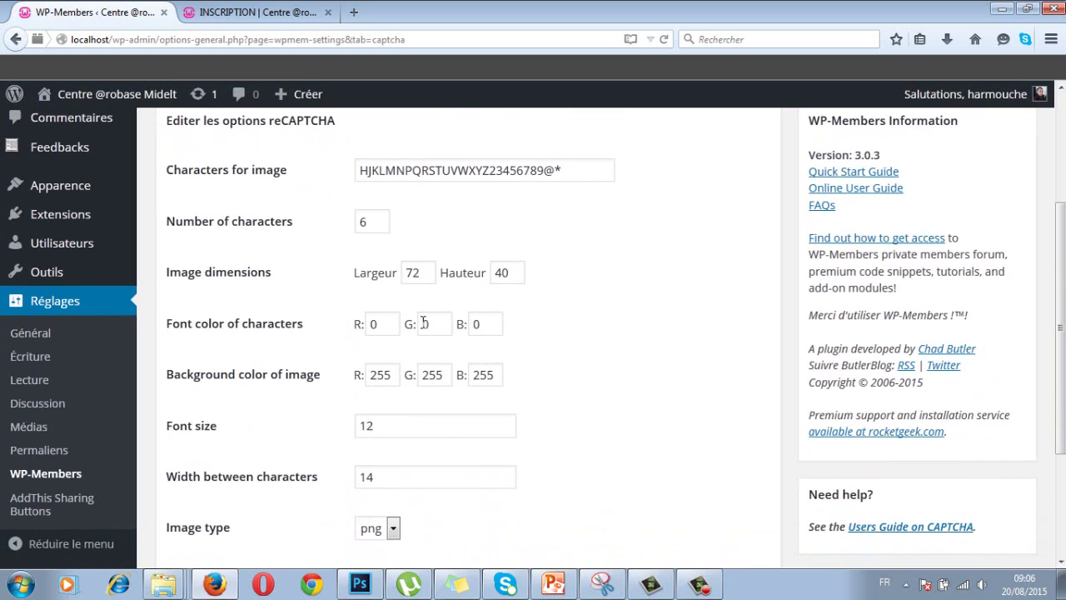
{"action": "scroll", "coordinate": [428, 319], "scroll_direction": "down", "scroll_amount": 2}
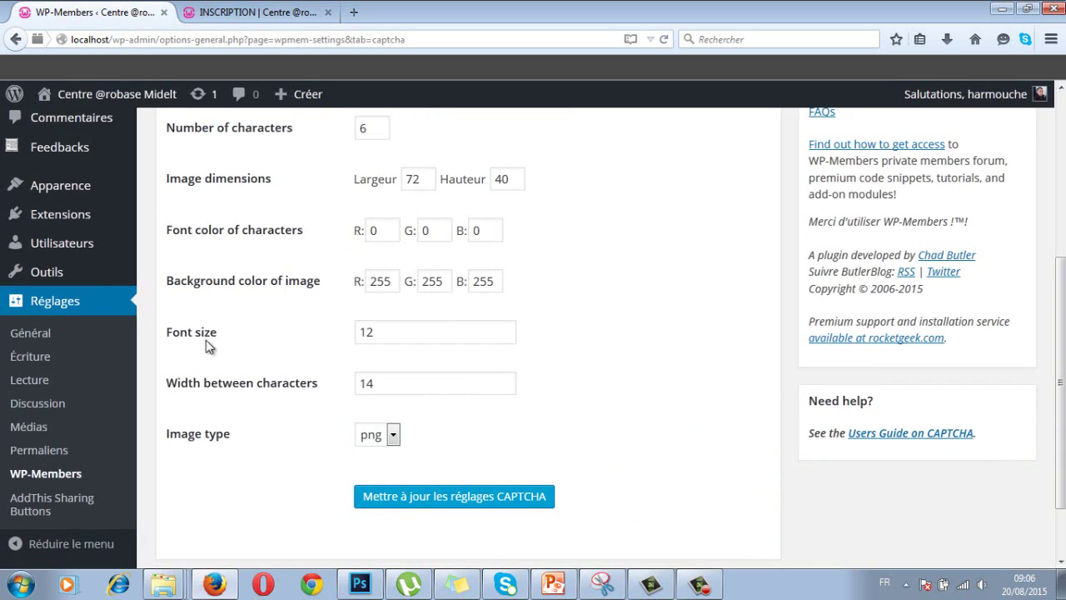
{"action": "left_click_drag", "start_coordinate": [397, 328], "coordinate": [348, 333]}
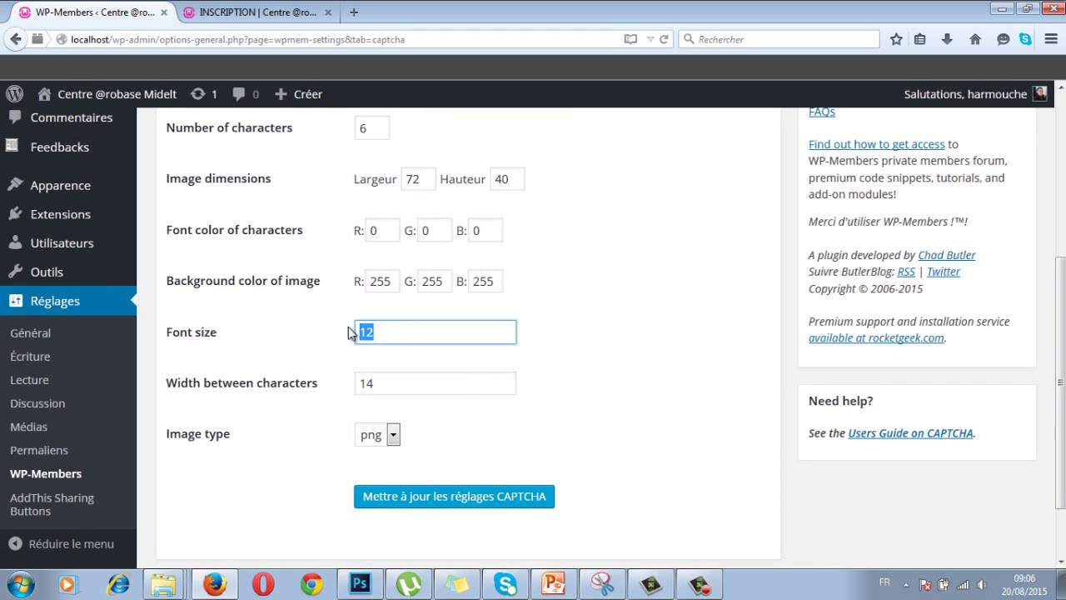
{"action": "type", "text": "20"}
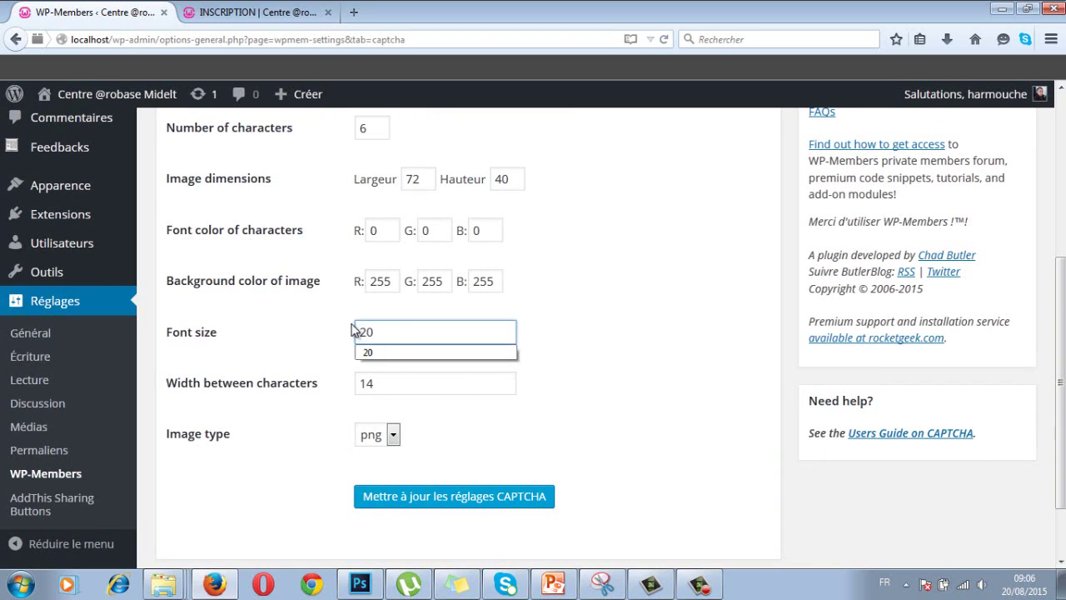
{"action": "left_click", "coordinate": [387, 352]}
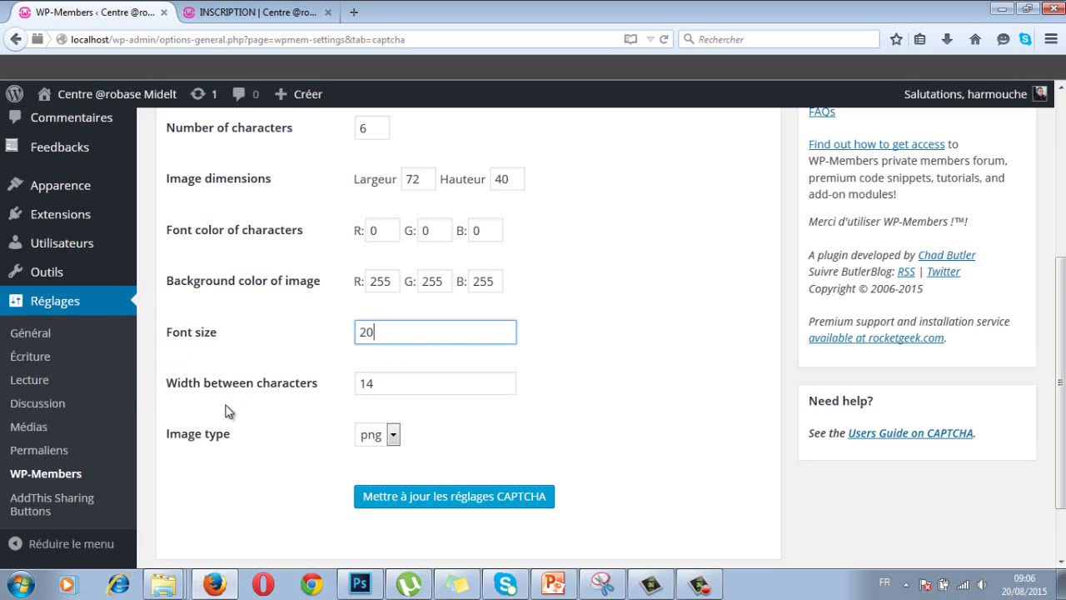
{"action": "double_click", "coordinate": [385, 382]}
{"action": "type", "text": "16"}
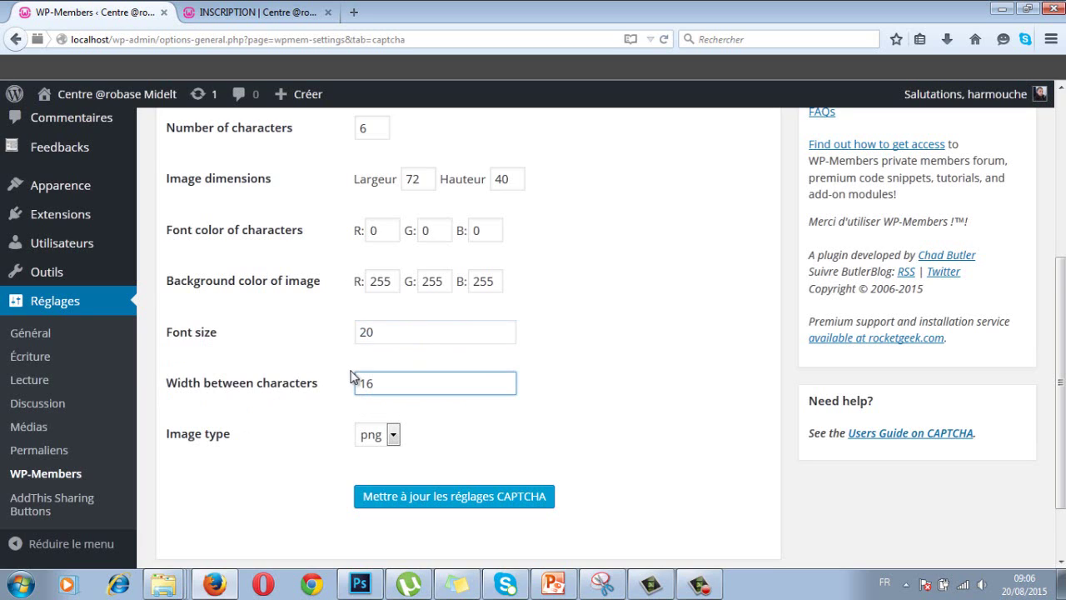
{"action": "left_click", "coordinate": [393, 434]}
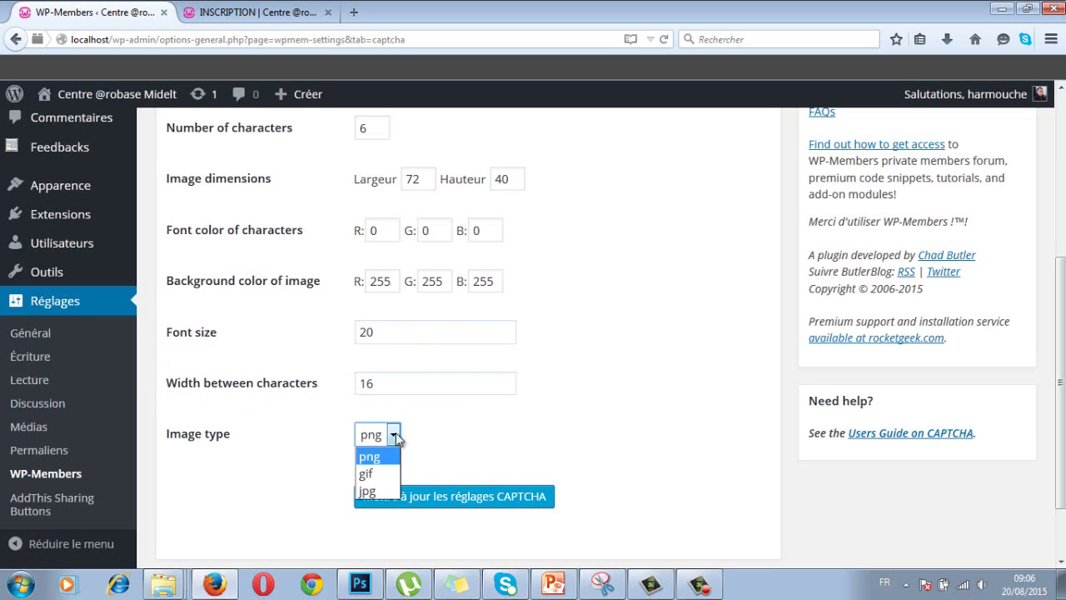
{"action": "left_click", "coordinate": [387, 492]}
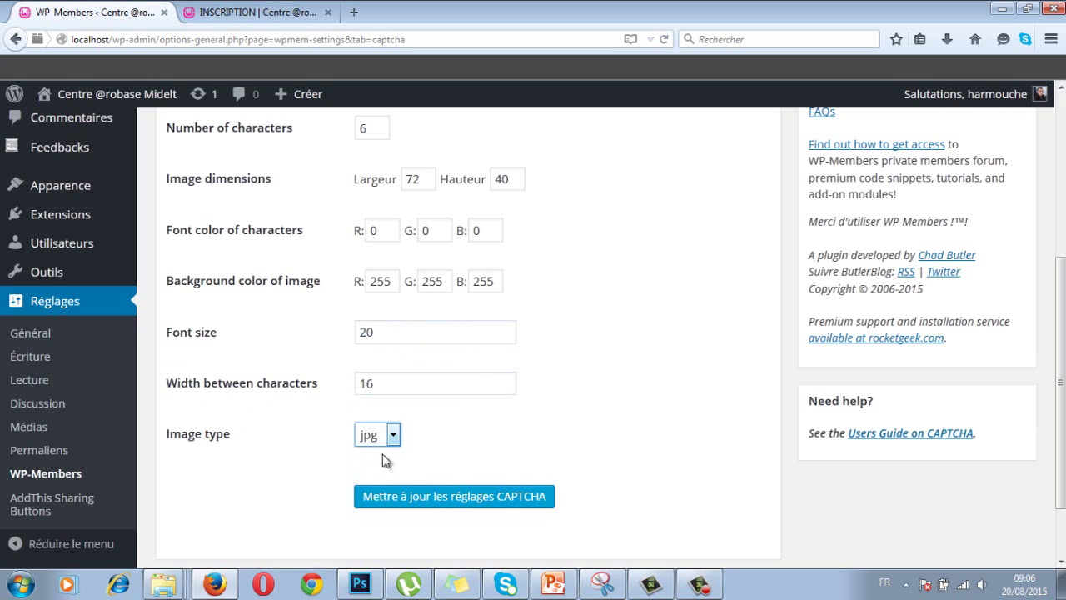
{"action": "left_click", "coordinate": [460, 497]}
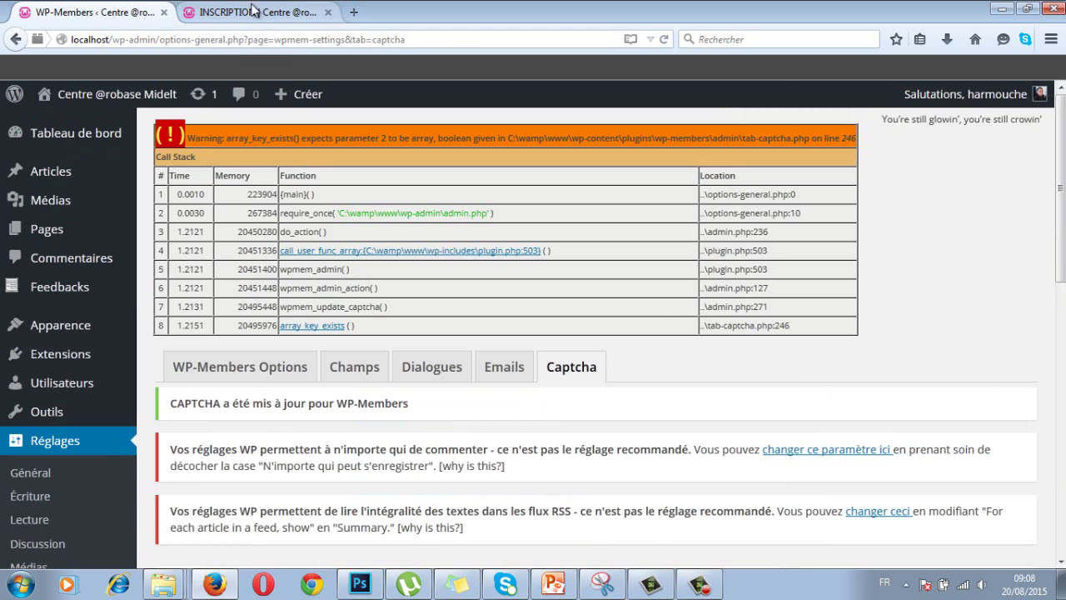
- Reload the registration page and log out of the site
{"action": "left_click", "coordinate": [254, 11]}
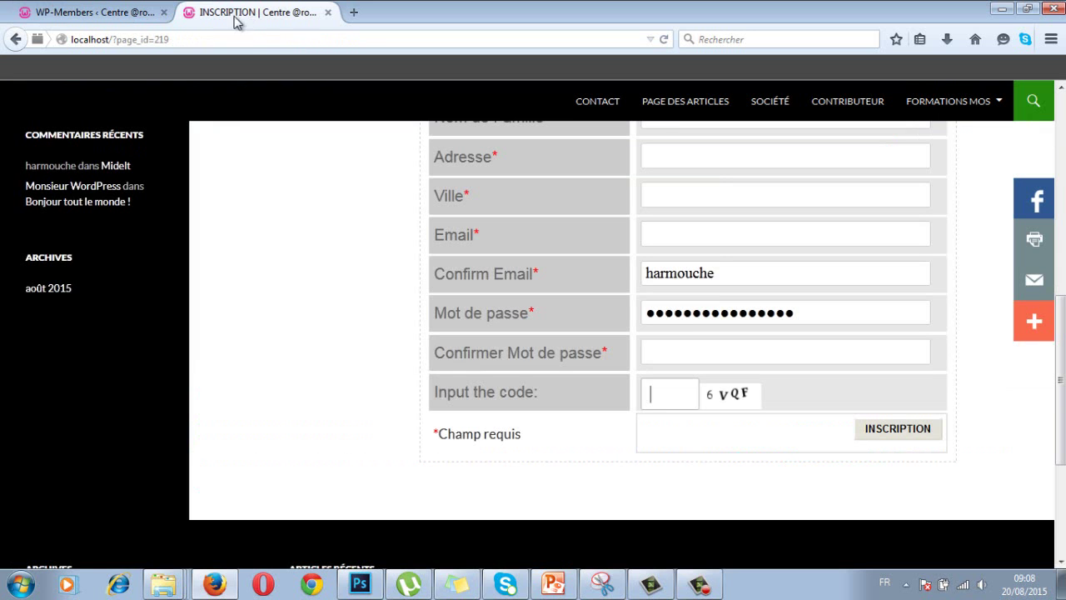
{"action": "left_click", "coordinate": [180, 39]}
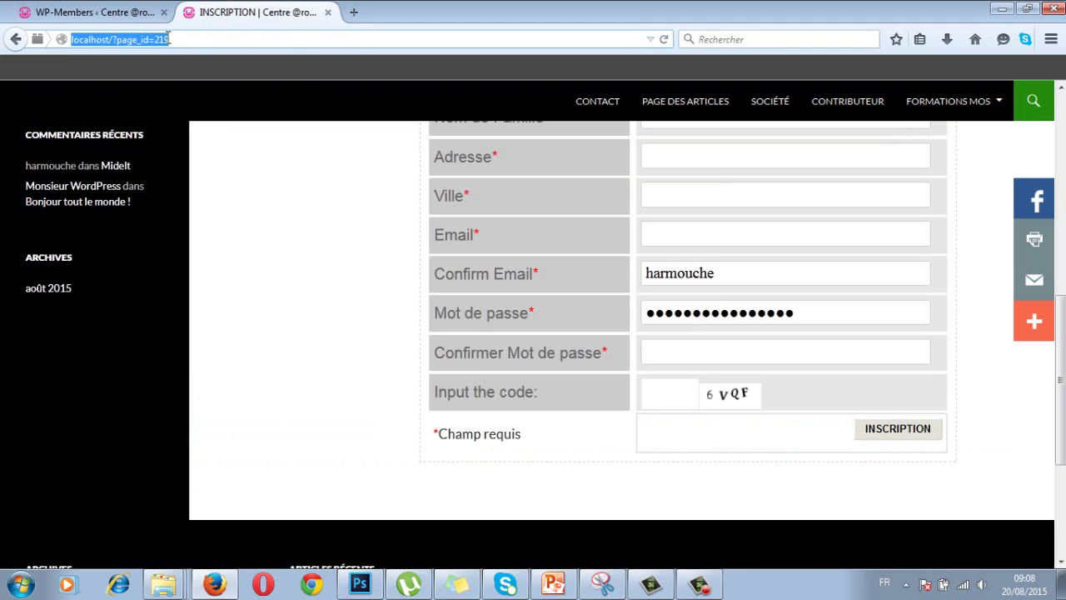
{"action": "key", "text": "Return"}
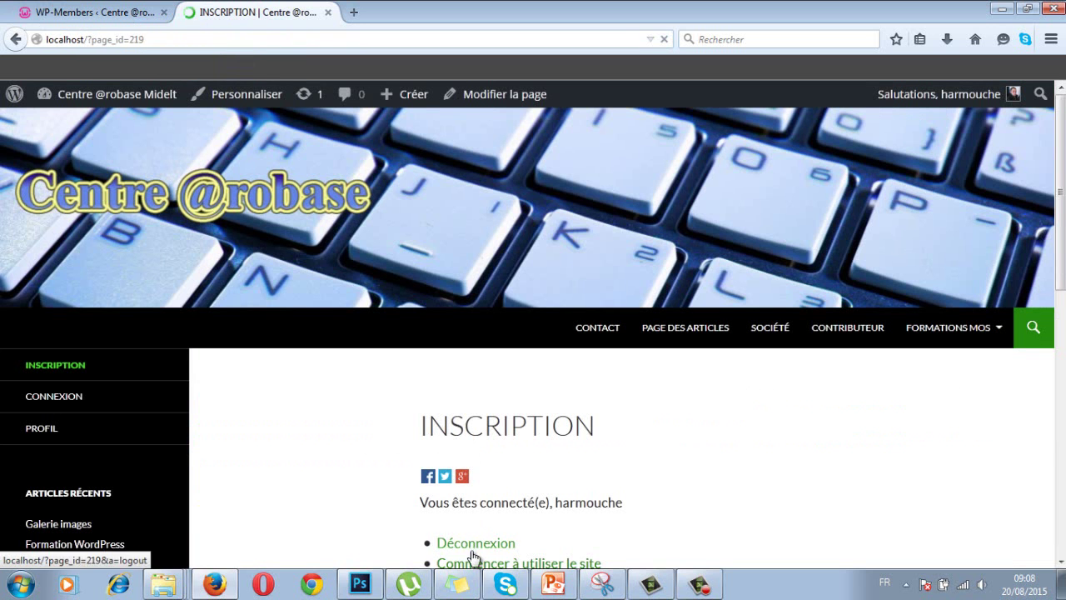
{"action": "left_click", "coordinate": [466, 546]}
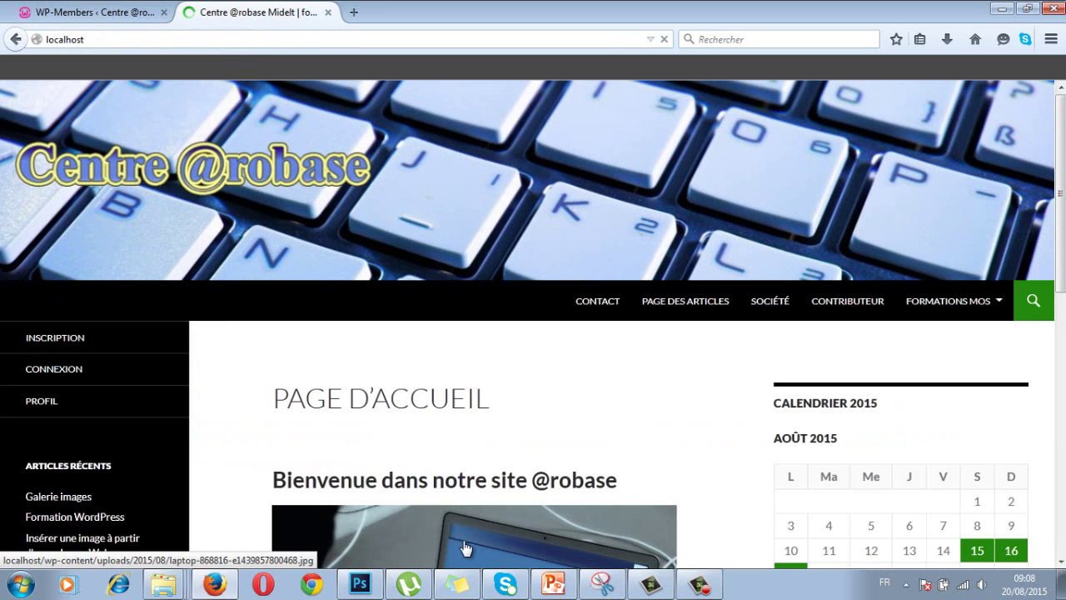
- Open the INSCRIPTION form as a visitor and view the reconfigured 'Input the code' CAPTCHA
{"action": "left_click", "coordinate": [87, 346]}
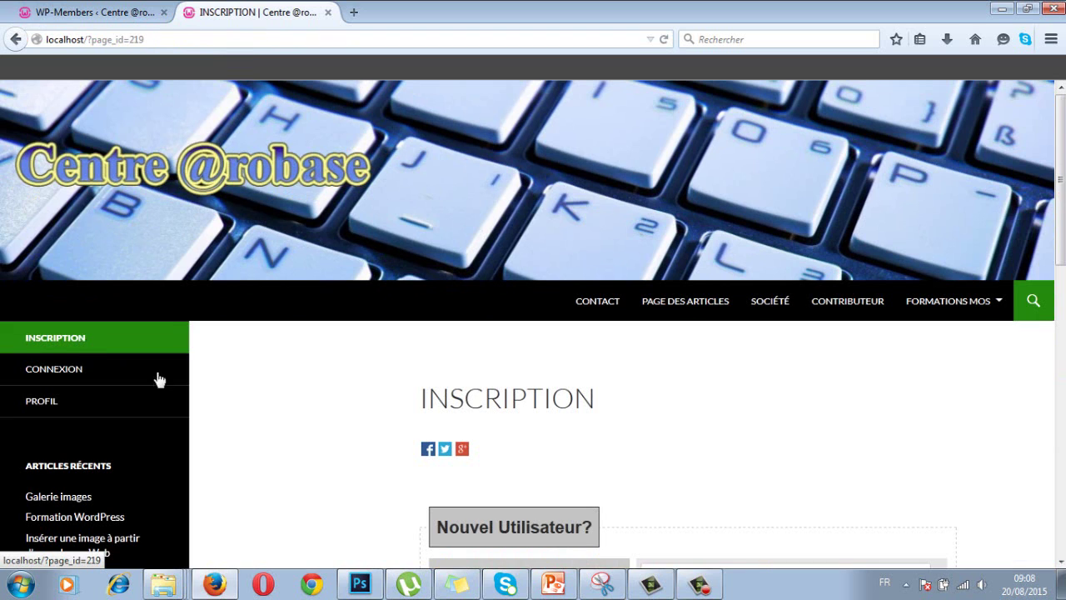
{"action": "scroll", "coordinate": [391, 458], "scroll_direction": "down", "scroll_amount": 3}
{"action": "scroll", "coordinate": [391, 466], "scroll_direction": "down", "scroll_amount": 3}
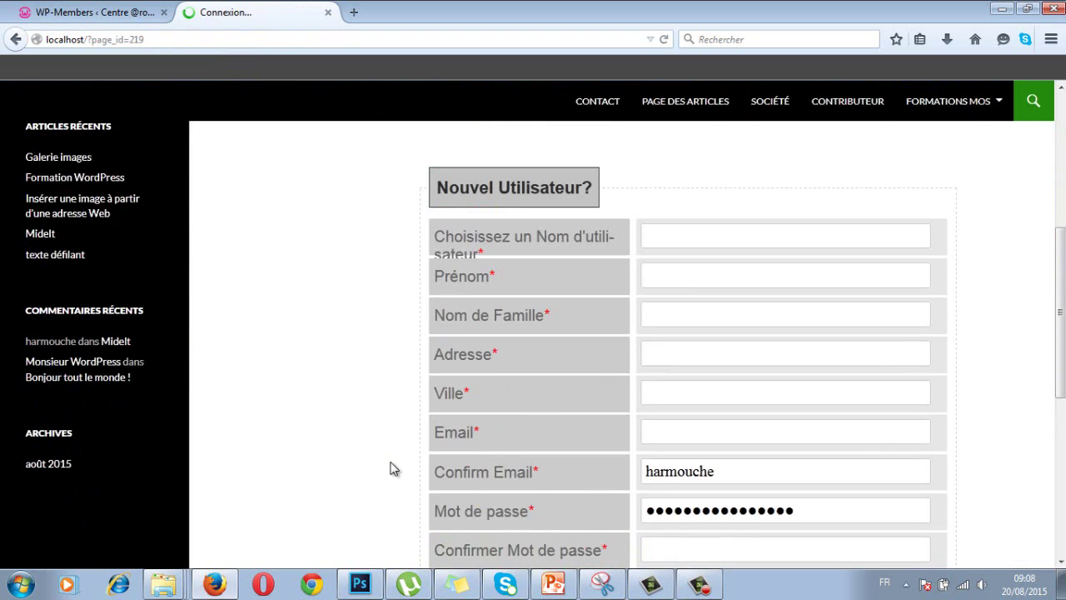
{"action": "scroll", "coordinate": [391, 464], "scroll_direction": "down", "scroll_amount": 4}
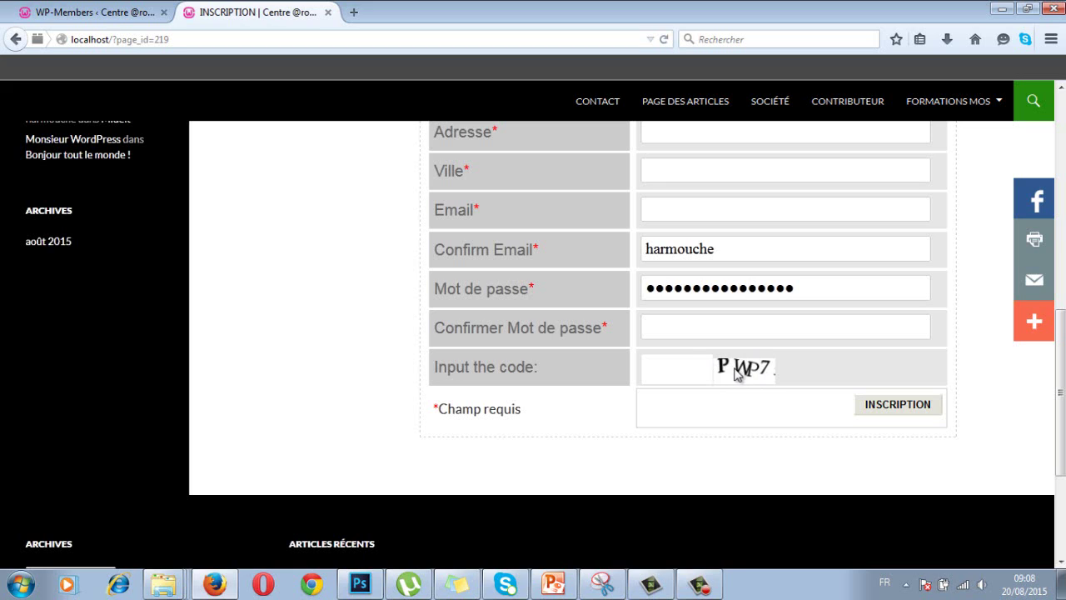
{"action": "left_click", "coordinate": [693, 365]}
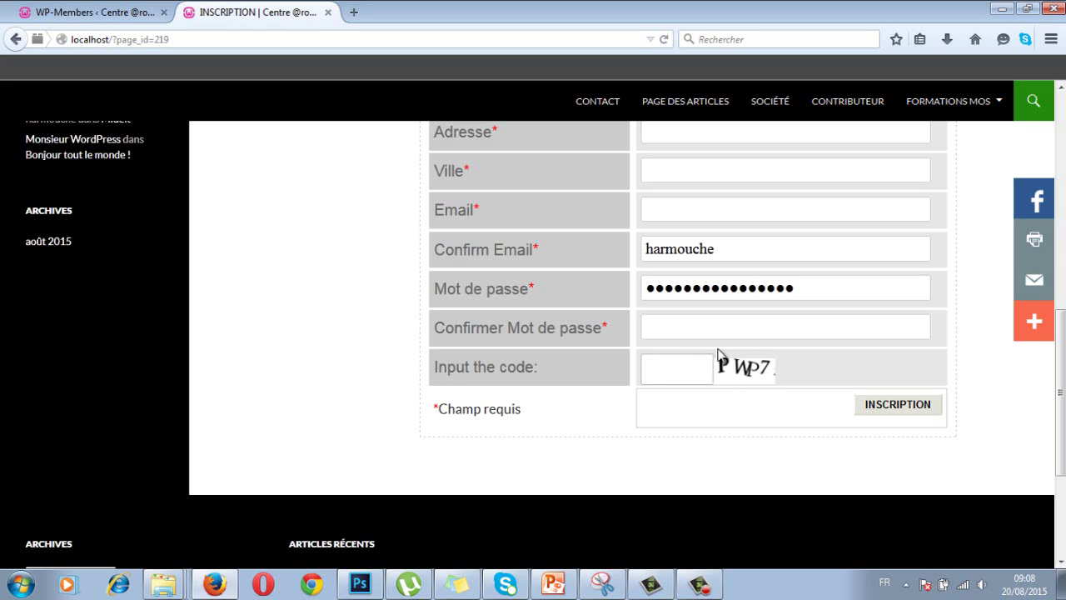